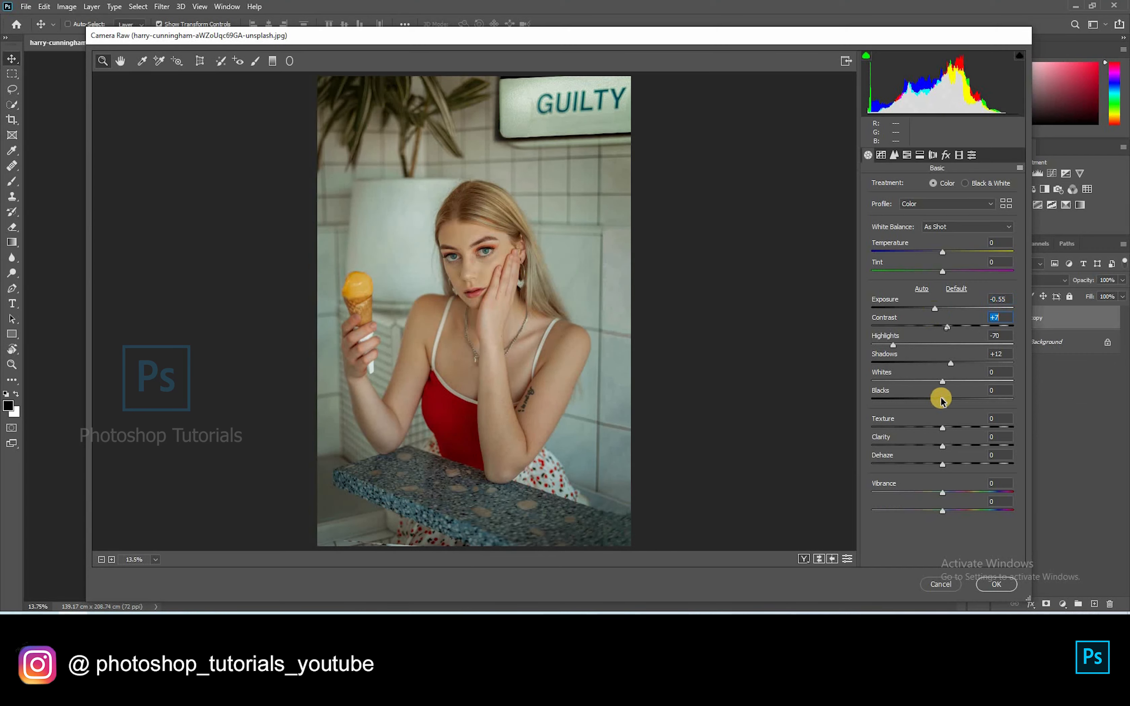
# Set Whites to +33, Blacks to -13, Texture to +9 and Clarity to +8, with Temperature and Tint both at -24
pyautogui.moveTo(942, 383); pyautogui.dragTo(949, 427)
pyautogui.moveTo(942, 446); pyautogui.dragTo(949, 446)
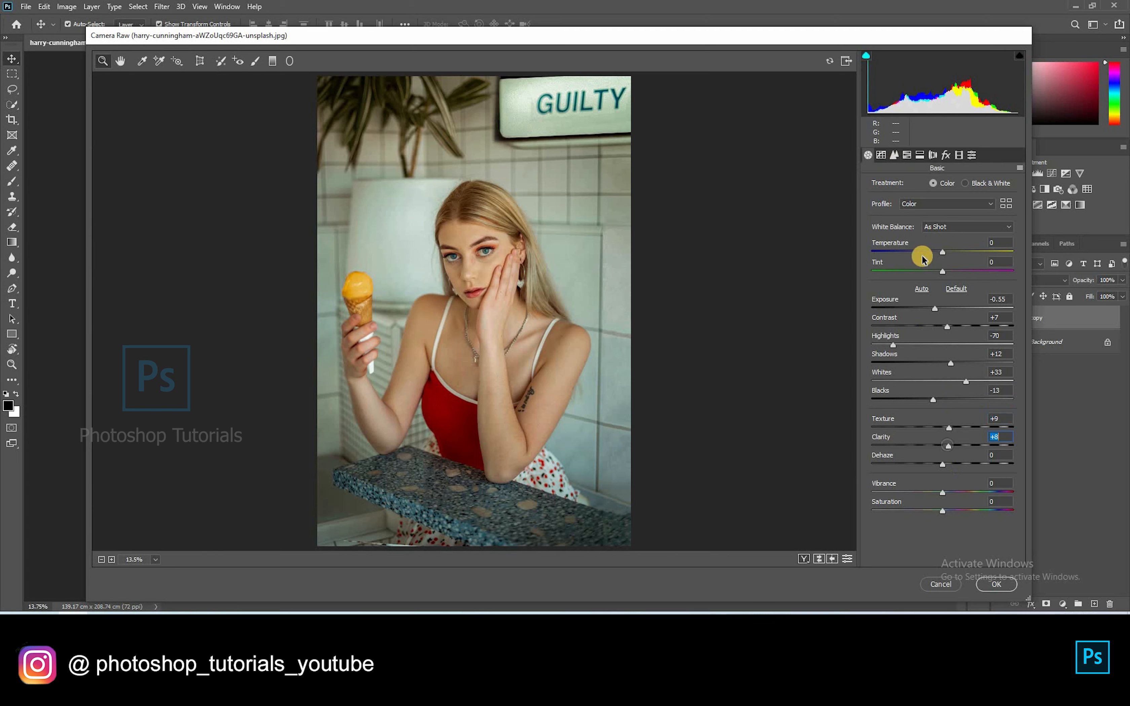
pyautogui.moveTo(943, 255); pyautogui.dragTo(926, 253)
pyautogui.moveTo(943, 272); pyautogui.dragTo(928, 277)
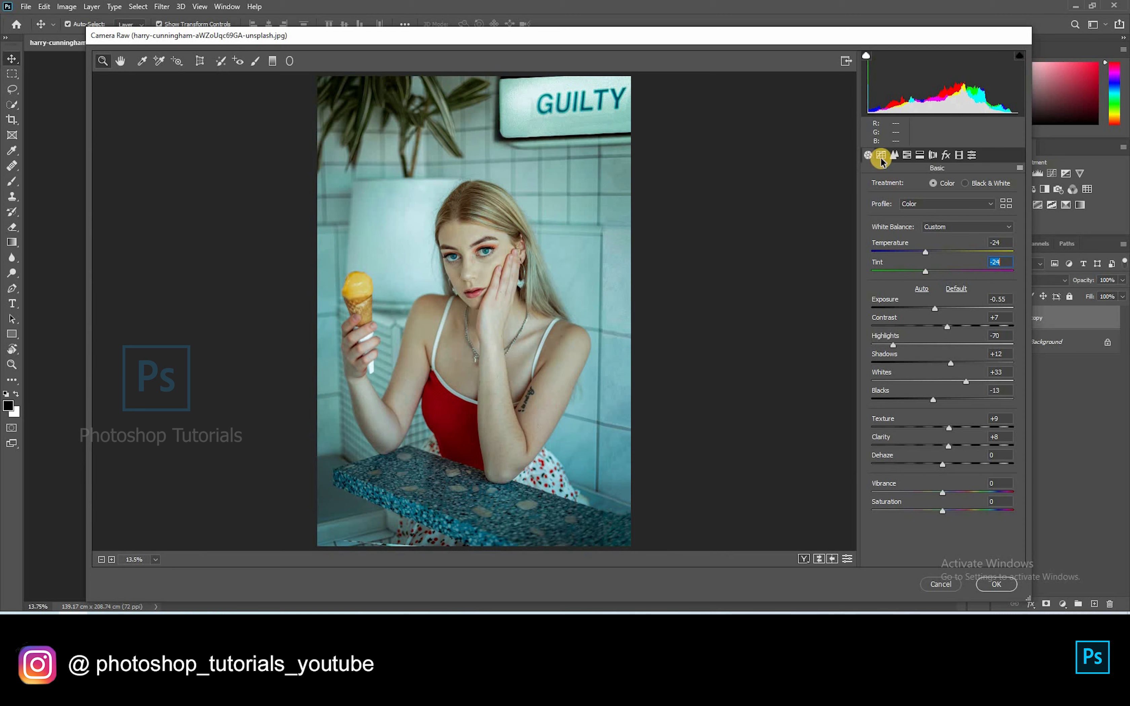
# Adjust the parametric tone curve to Highlights +23, Lights +14, Darks -13 and Shadows -3
pyautogui.click(881, 155)
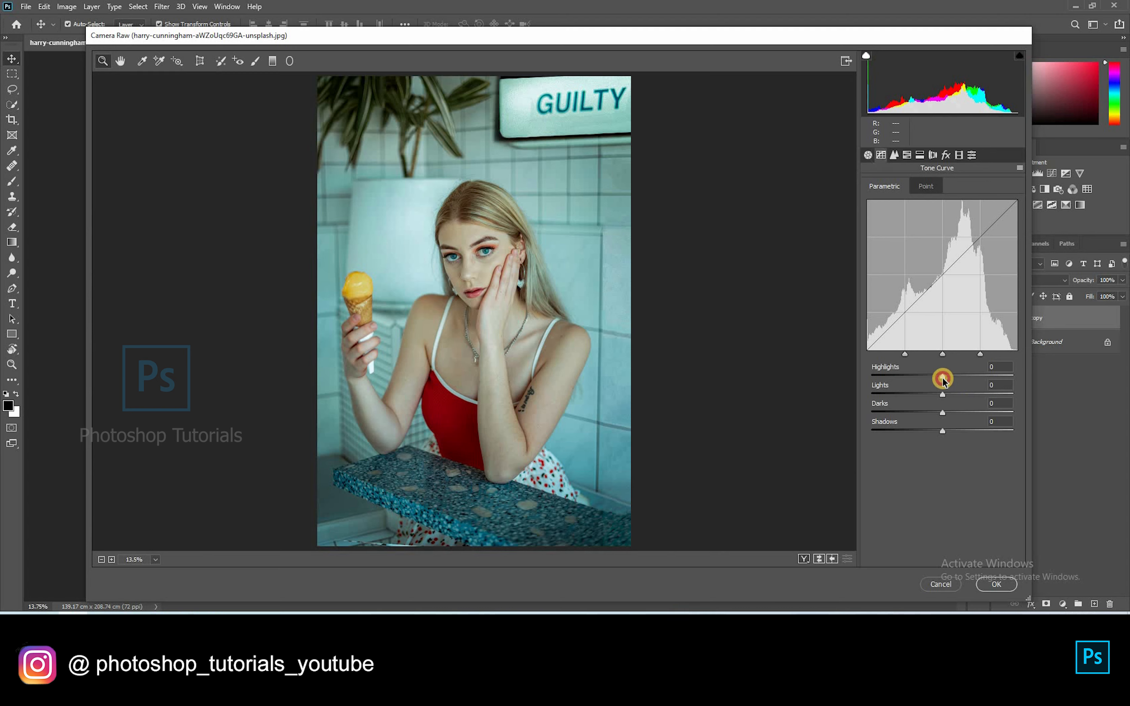
pyautogui.moveTo(962, 380)
pyautogui.mouseDown()
pyautogui.moveTo(938, 378)
pyautogui.moveTo(960, 376)
pyautogui.moveTo(934, 396)
pyautogui.moveTo(941, 434)
pyautogui.moveTo(946, 396)
pyautogui.mouseUp()
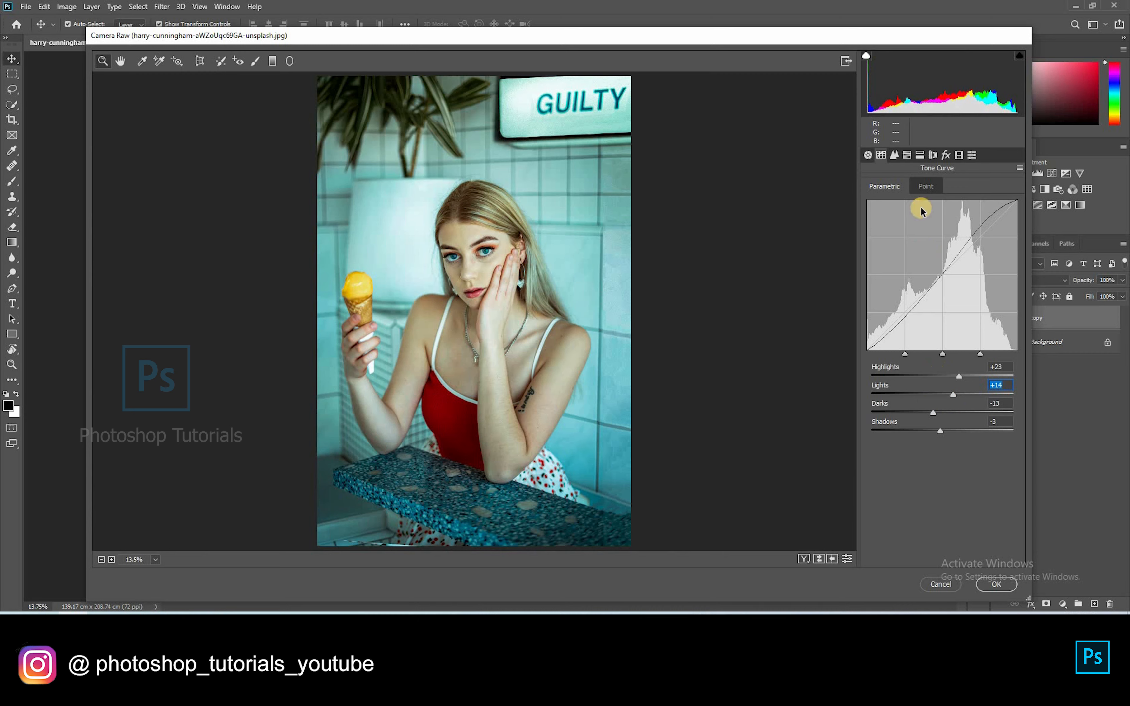
# Shift the HSL hues to Greens +43, Aquas -40, Blues -34 and Purples -100
pyautogui.click(907, 155)
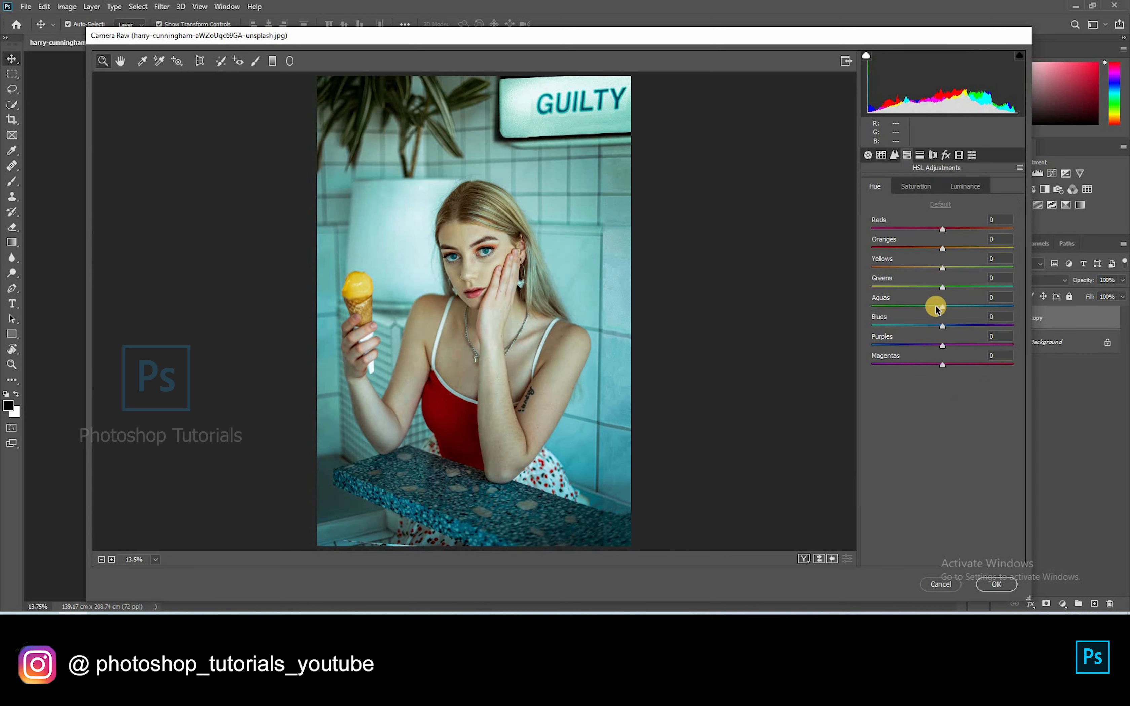
pyautogui.moveTo(942, 306); pyautogui.dragTo(881, 306)
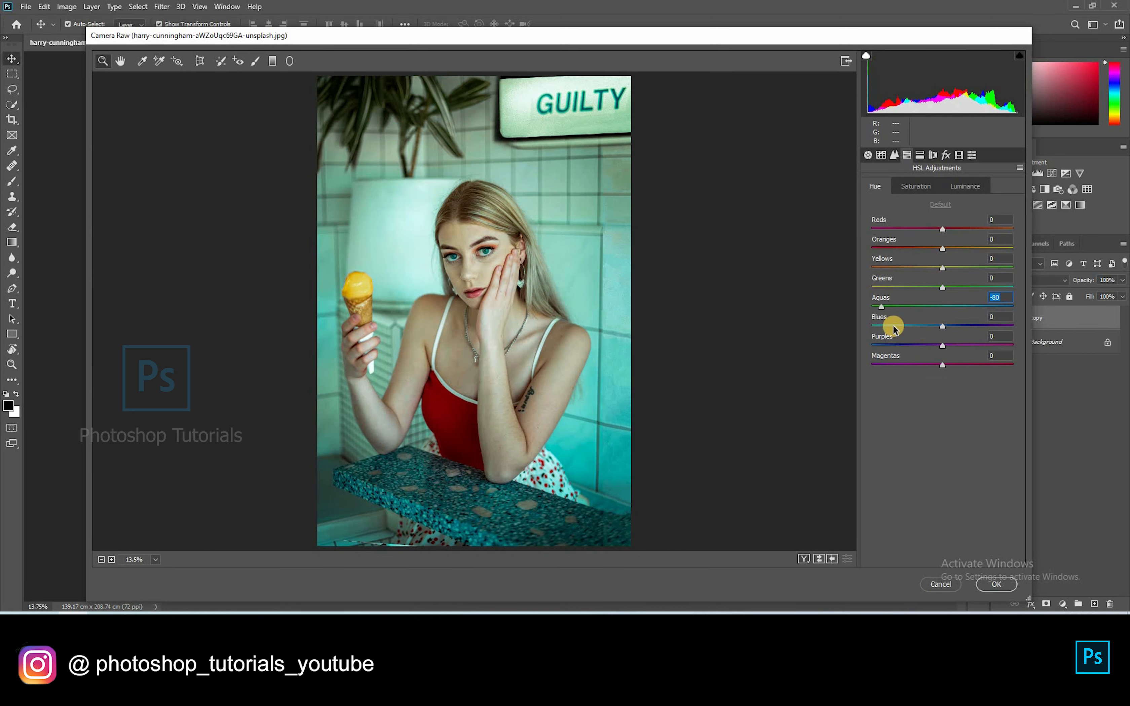
pyautogui.moveTo(942, 325); pyautogui.dragTo(910, 333)
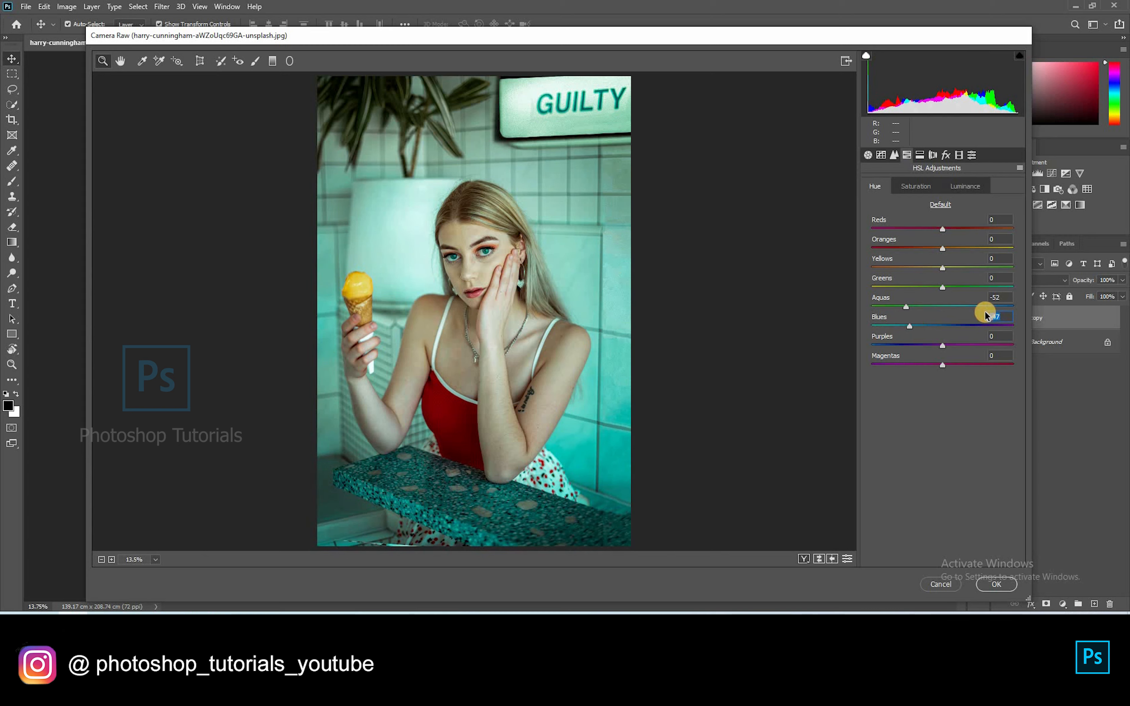
pyautogui.moveTo(978, 306)
pyautogui.mouseDown()
pyautogui.moveTo(943, 314)
pyautogui.moveTo(974, 300)
pyautogui.mouseUp()
pyautogui.moveTo(935, 346); pyautogui.dragTo(899, 328)
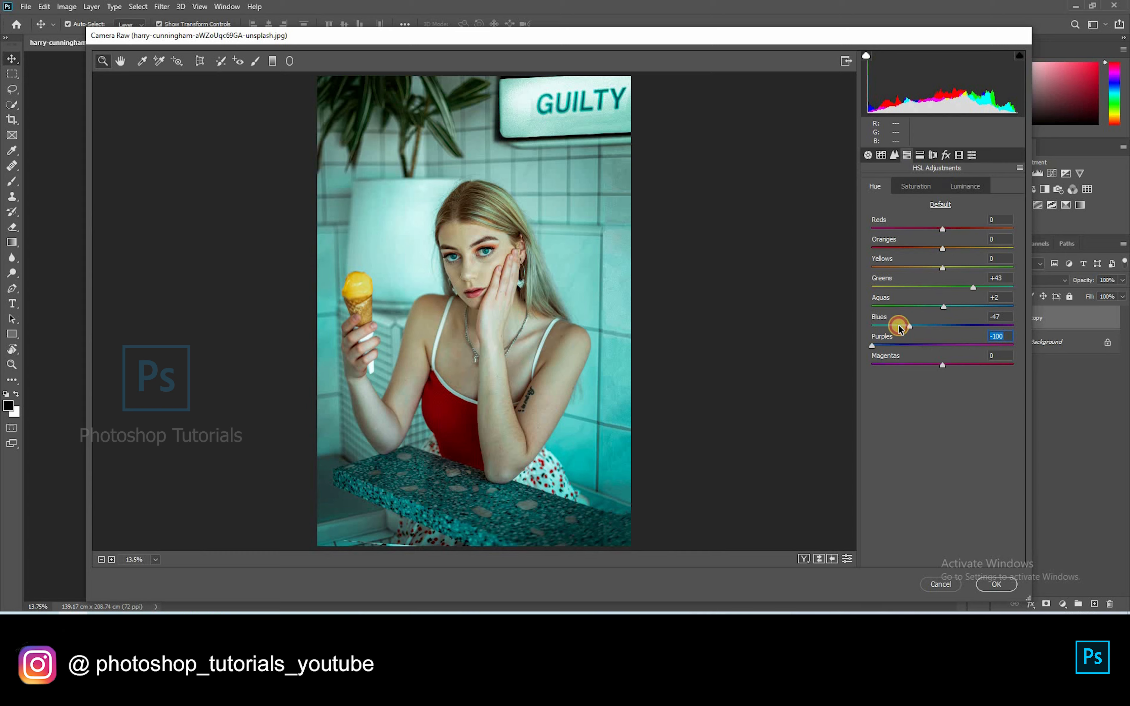
pyautogui.click(919, 329)
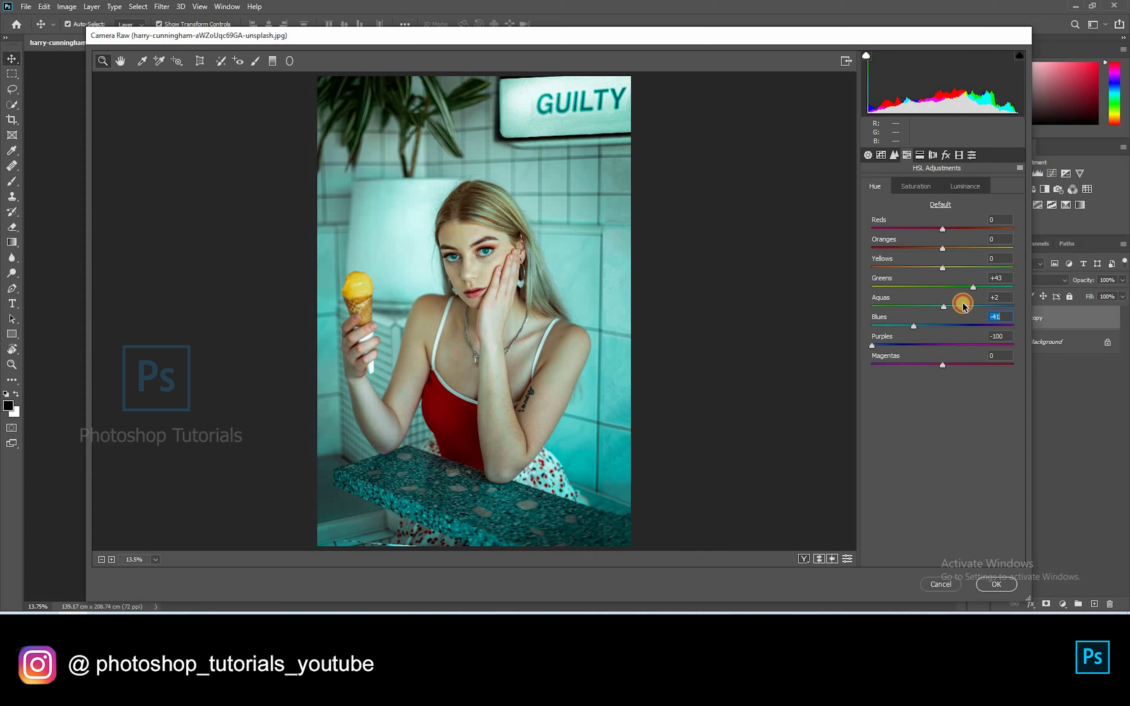
pyautogui.click(997, 310)
pyautogui.moveTo(943, 308)
pyautogui.mouseDown()
pyautogui.moveTo(956, 307)
pyautogui.moveTo(913, 320)
pyautogui.moveTo(946, 320)
pyautogui.mouseUp()
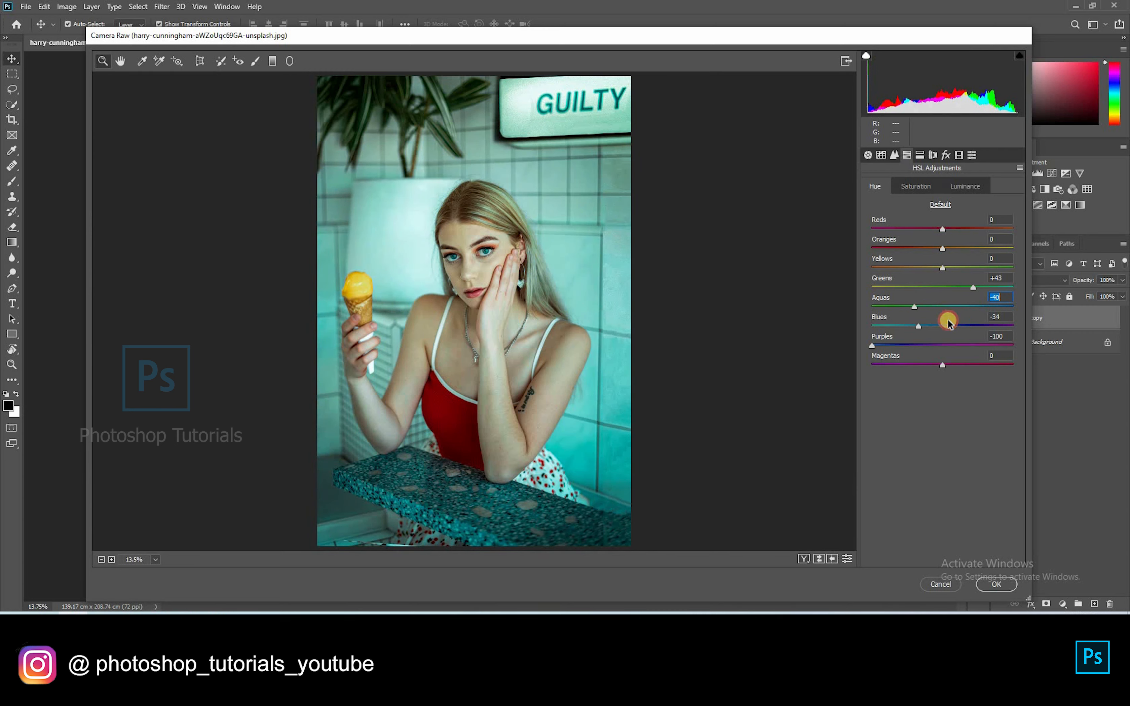
# Raise the HSL saturation of the Aquas to +38 and the Blues to +47
pyautogui.click(928, 193)
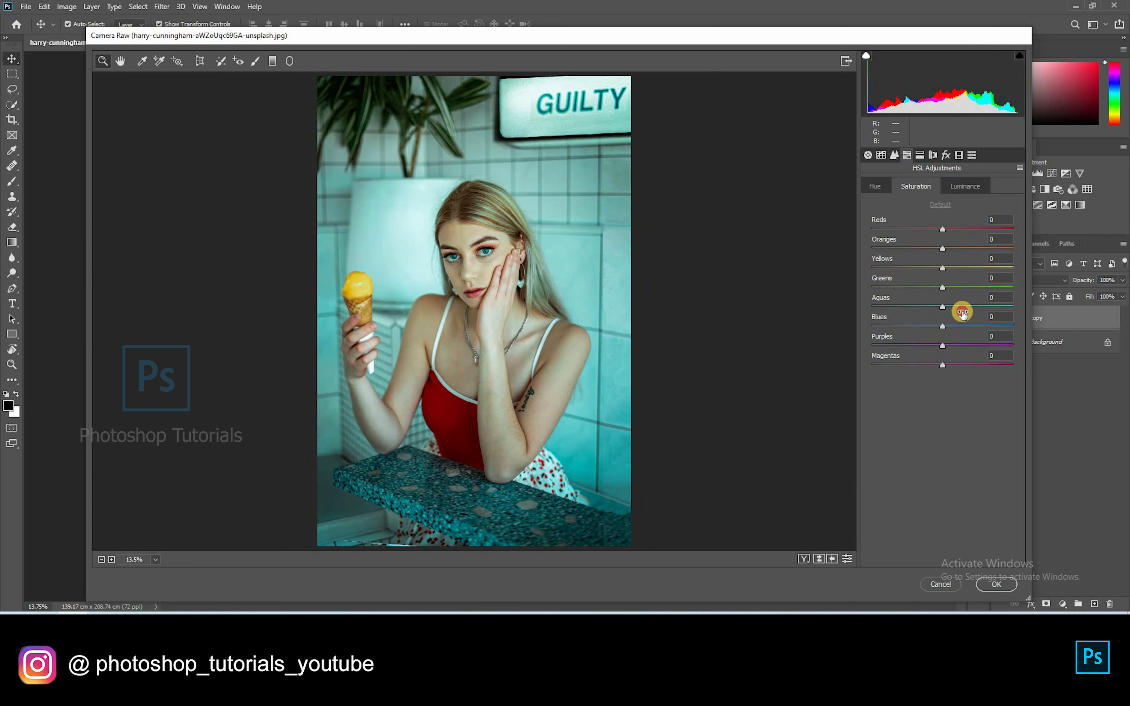
pyautogui.moveTo(971, 312)
pyautogui.mouseDown()
pyautogui.moveTo(1006, 313)
pyautogui.moveTo(948, 327)
pyautogui.moveTo(1000, 330)
pyautogui.moveTo(983, 328)
pyautogui.mouseUp()
# Set the HSL luminance to Aquas -11, Blues +54, Reds +59 and Oranges +39
pyautogui.click(962, 191)
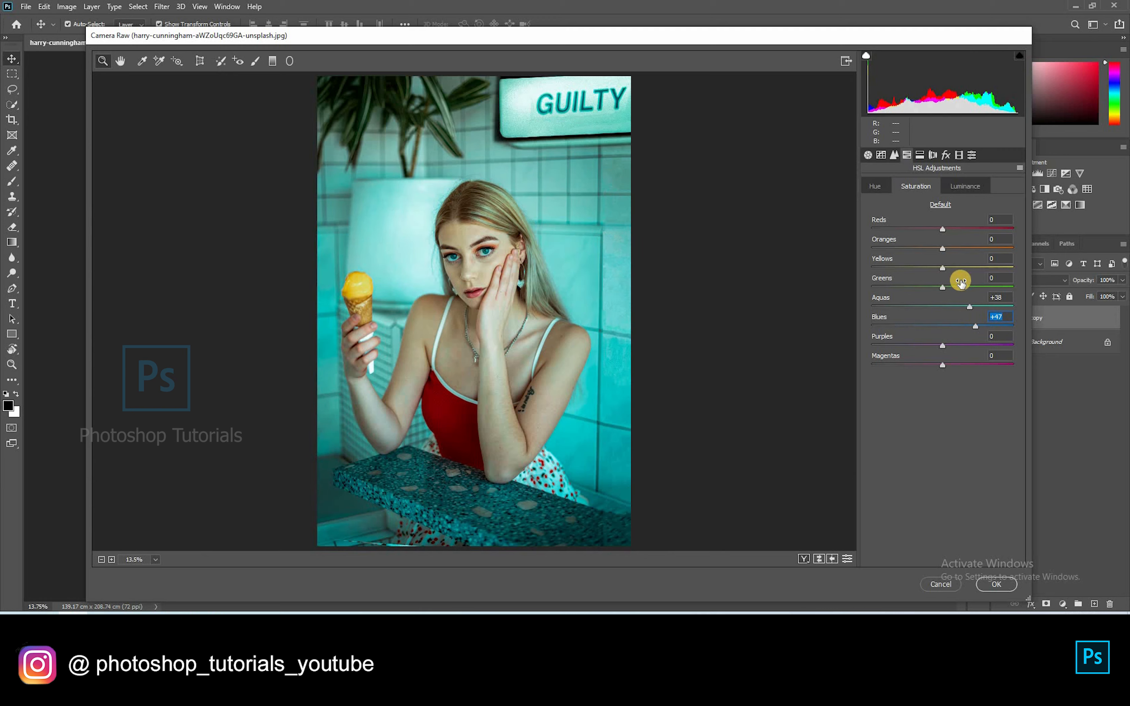
pyautogui.moveTo(942, 309); pyautogui.dragTo(983, 323)
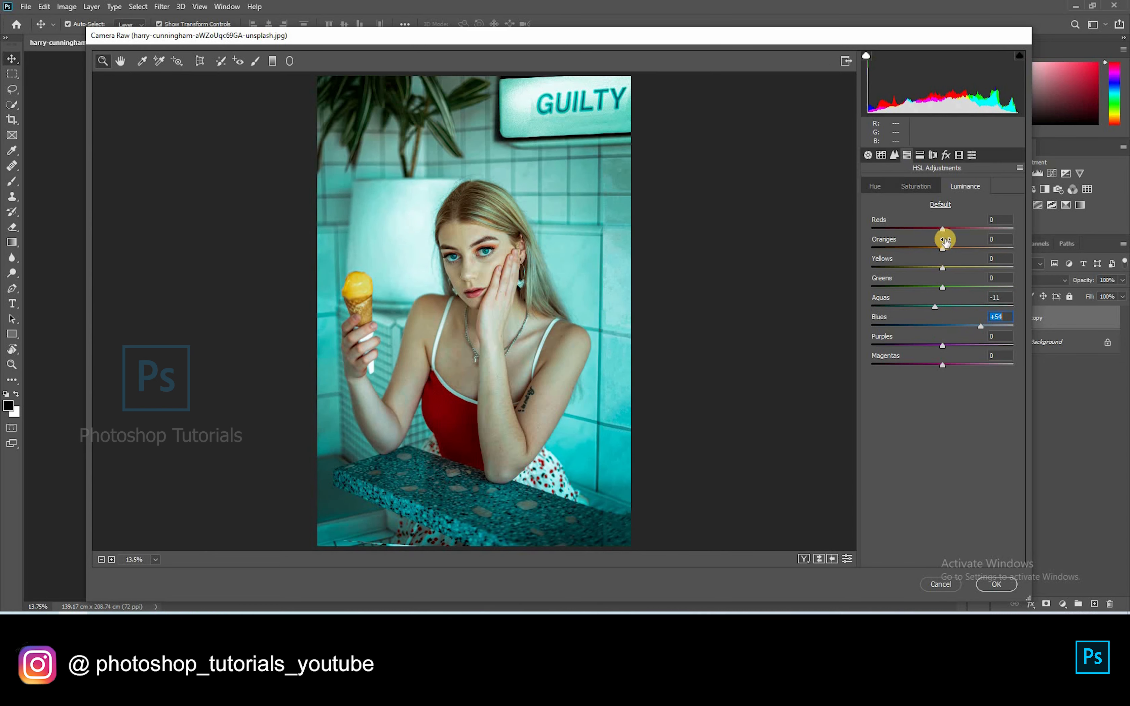
pyautogui.moveTo(955, 232); pyautogui.dragTo(968, 235)
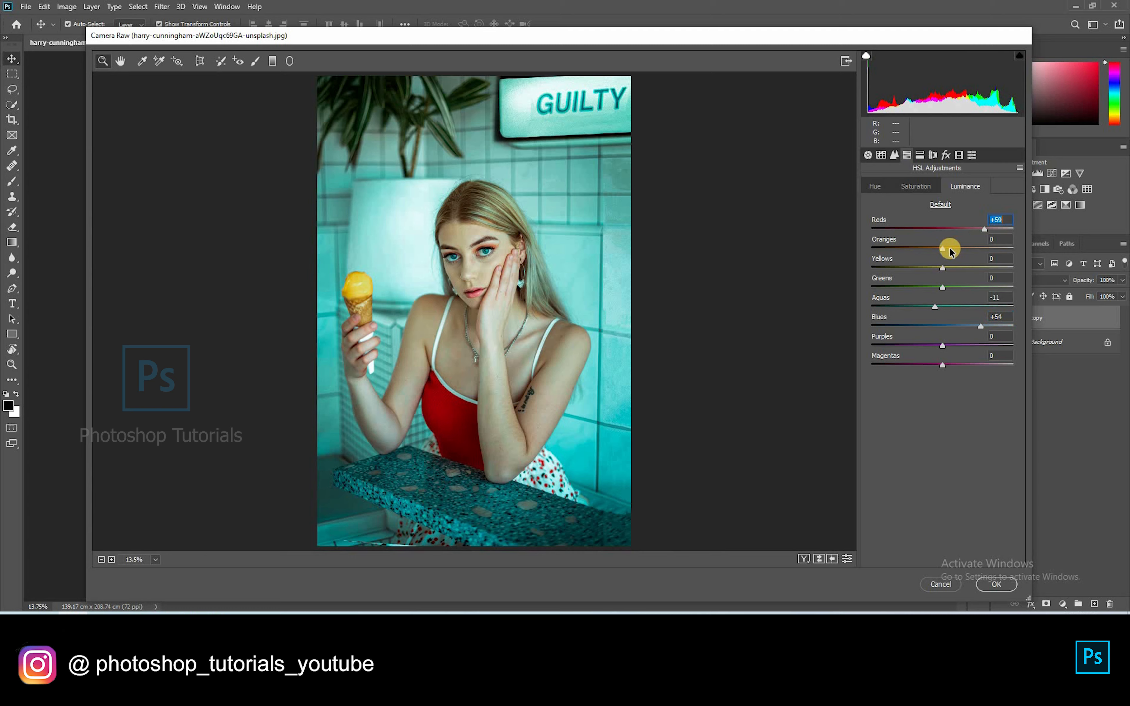
pyautogui.moveTo(943, 252); pyautogui.dragTo(966, 263)
# Increase the HSL saturation of Reds to +50, Oranges to +11, Yellows to +3 and Purples to +28
pyautogui.click(915, 186)
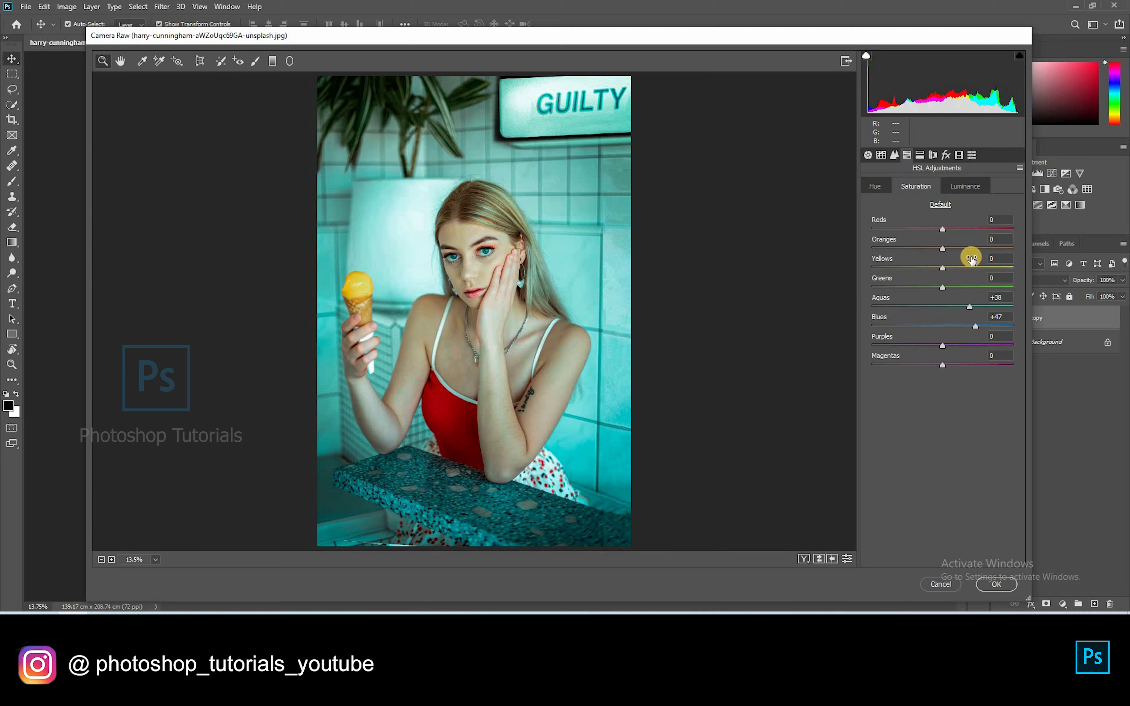
pyautogui.moveTo(943, 229)
pyautogui.mouseDown()
pyautogui.moveTo(966, 229)
pyautogui.moveTo(918, 255)
pyautogui.moveTo(953, 250)
pyautogui.mouseUp()
pyautogui.moveTo(986, 348); pyautogui.dragTo(962, 348)
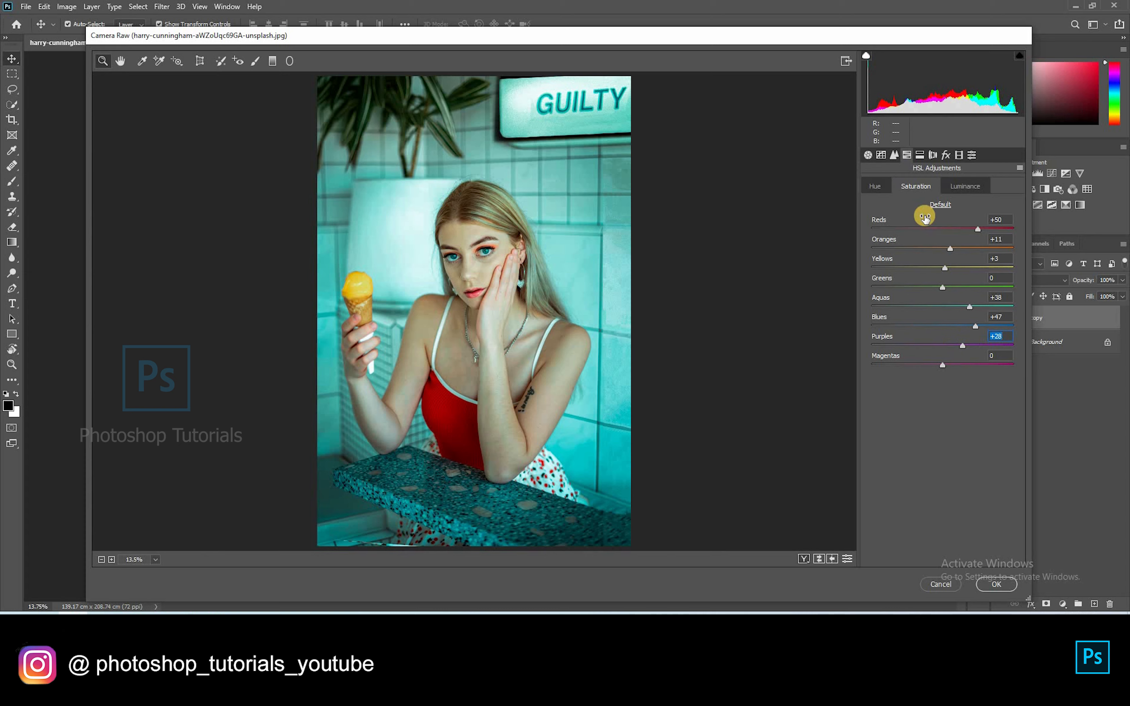
# Calibrate the Blue Primary with Hue -21 and Saturation +38
pyautogui.click(962, 186)
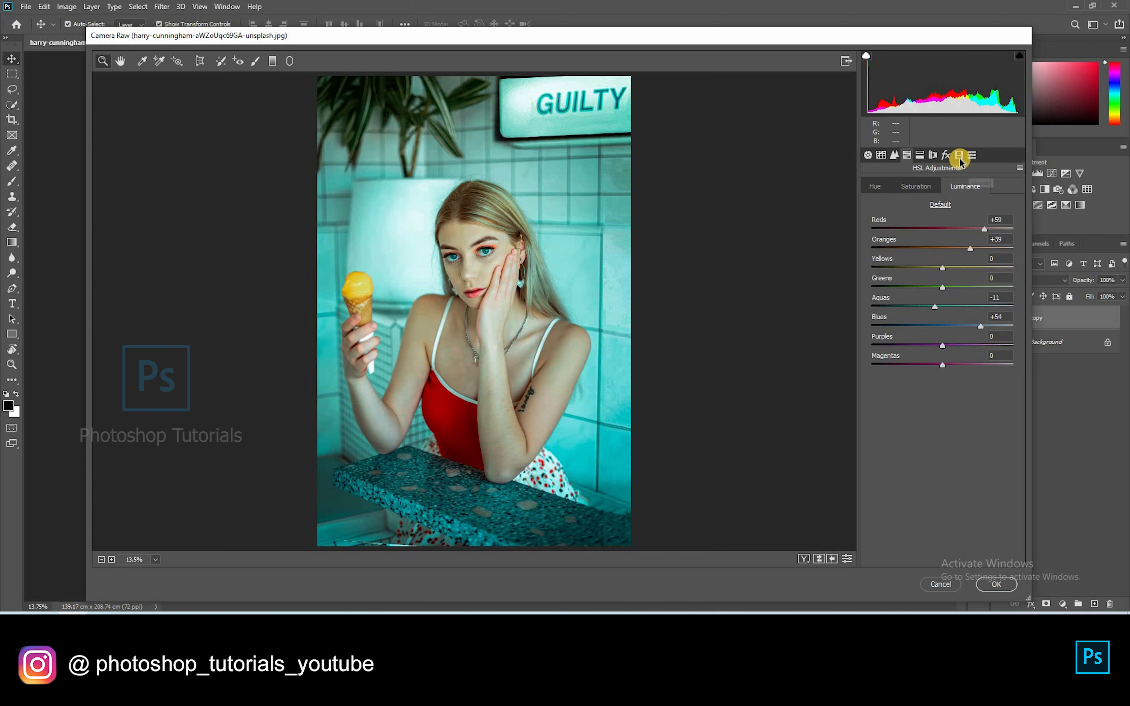
pyautogui.click(960, 158)
pyautogui.click(962, 395)
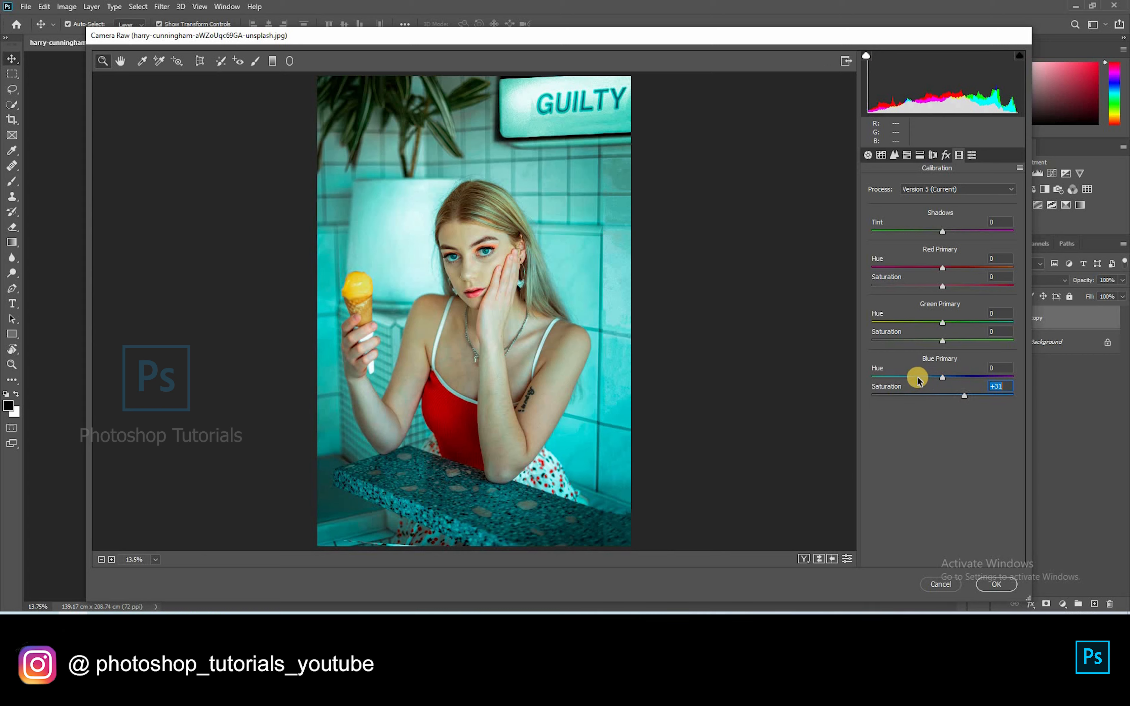
pyautogui.click(924, 377)
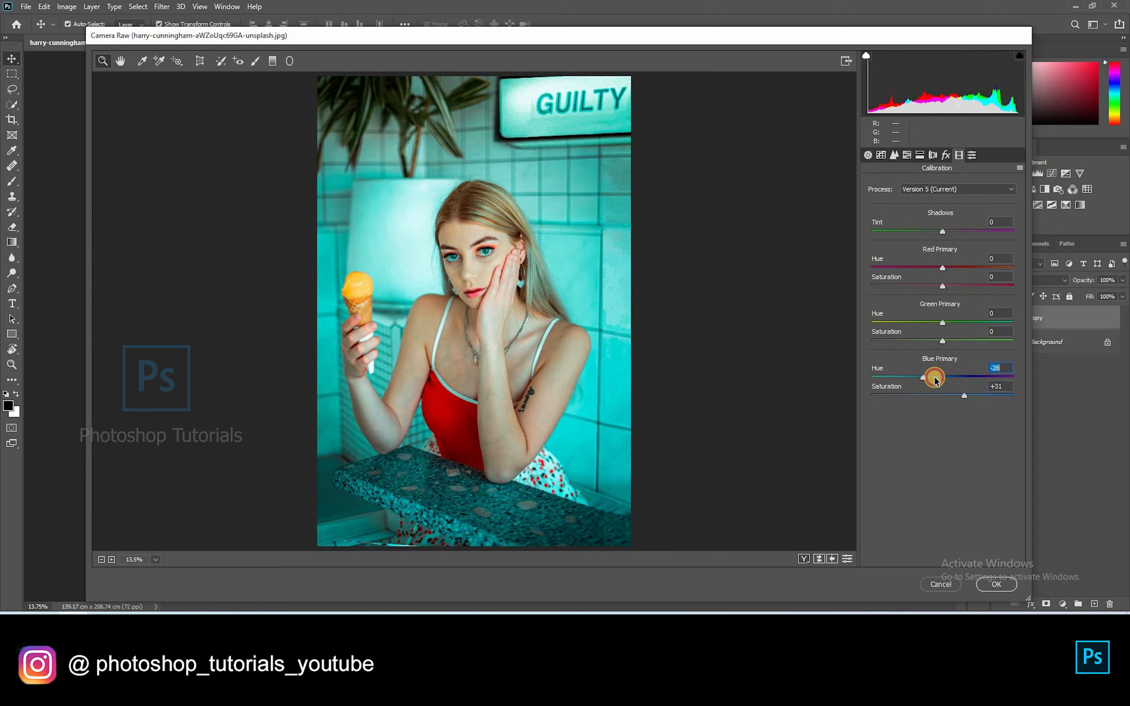
pyautogui.moveTo(928, 381); pyautogui.dragTo(929, 380)
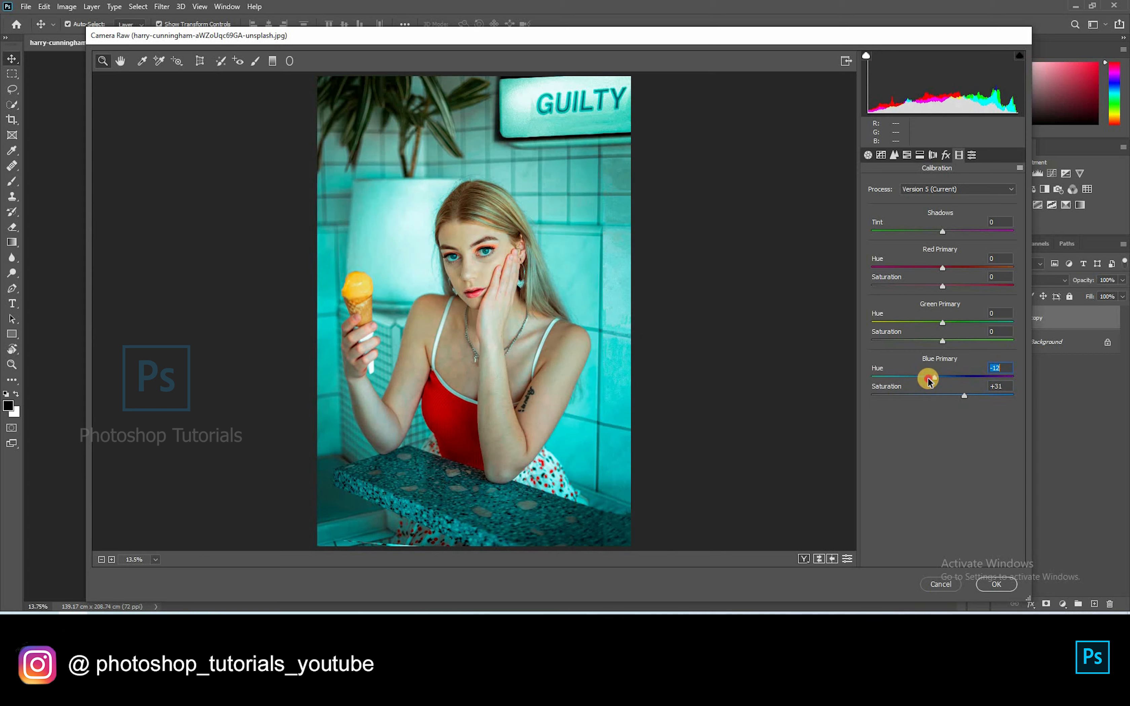
pyautogui.click(969, 396)
pyautogui.click(975, 400)
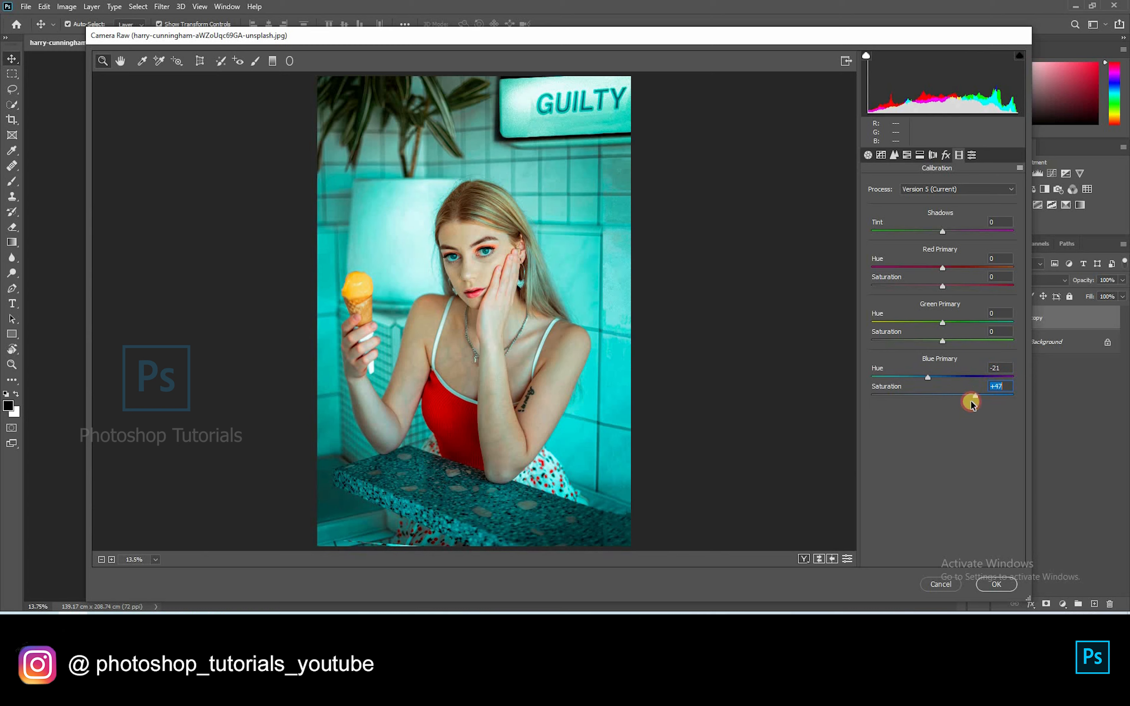
pyautogui.click(967, 404)
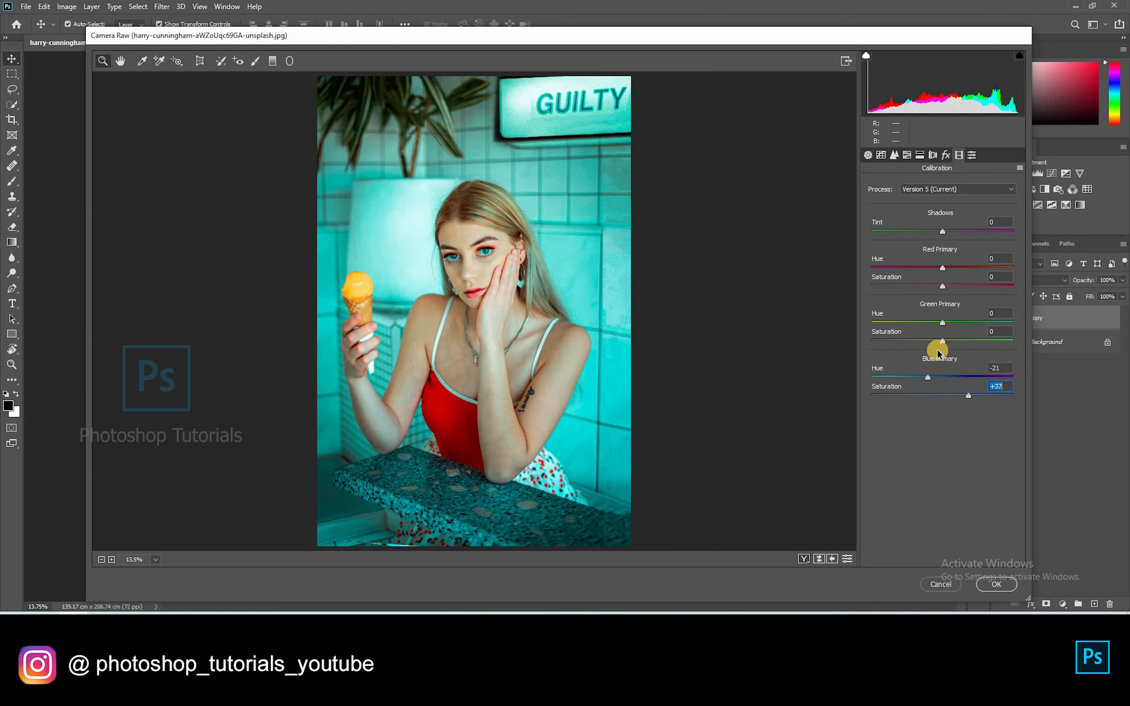
# Calibrate the Green Primary to Hue -37 and Saturation +22, and the Red Primary to Saturation -18
pyautogui.click(957, 341)
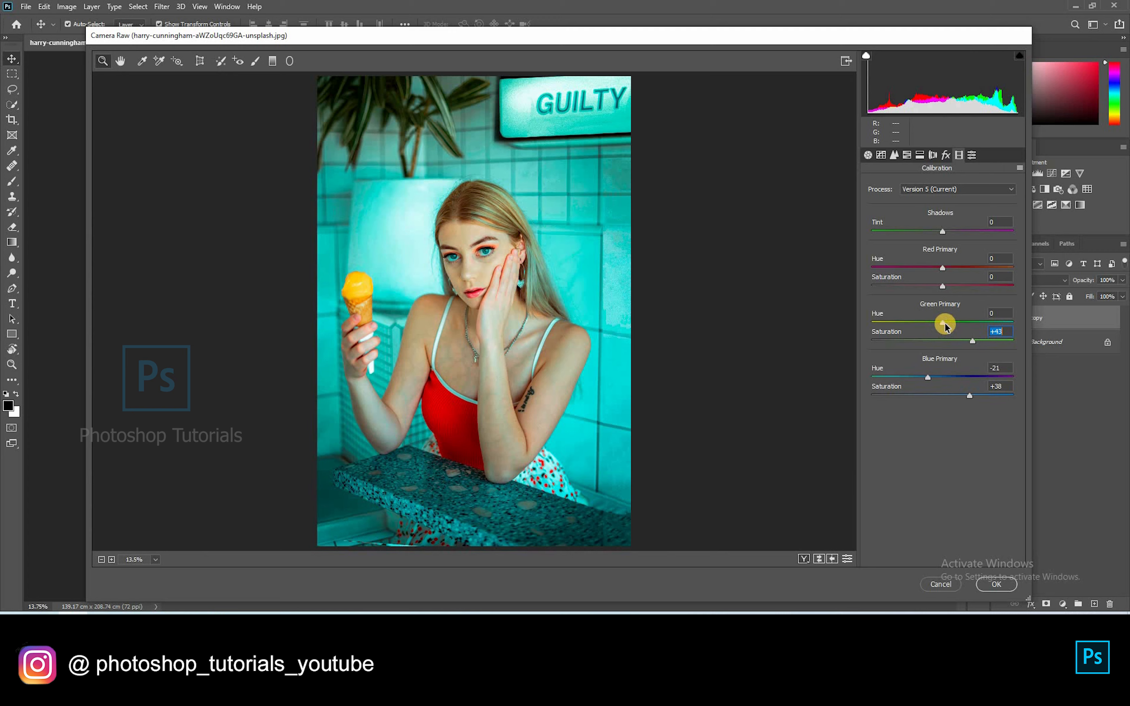
pyautogui.click(918, 323)
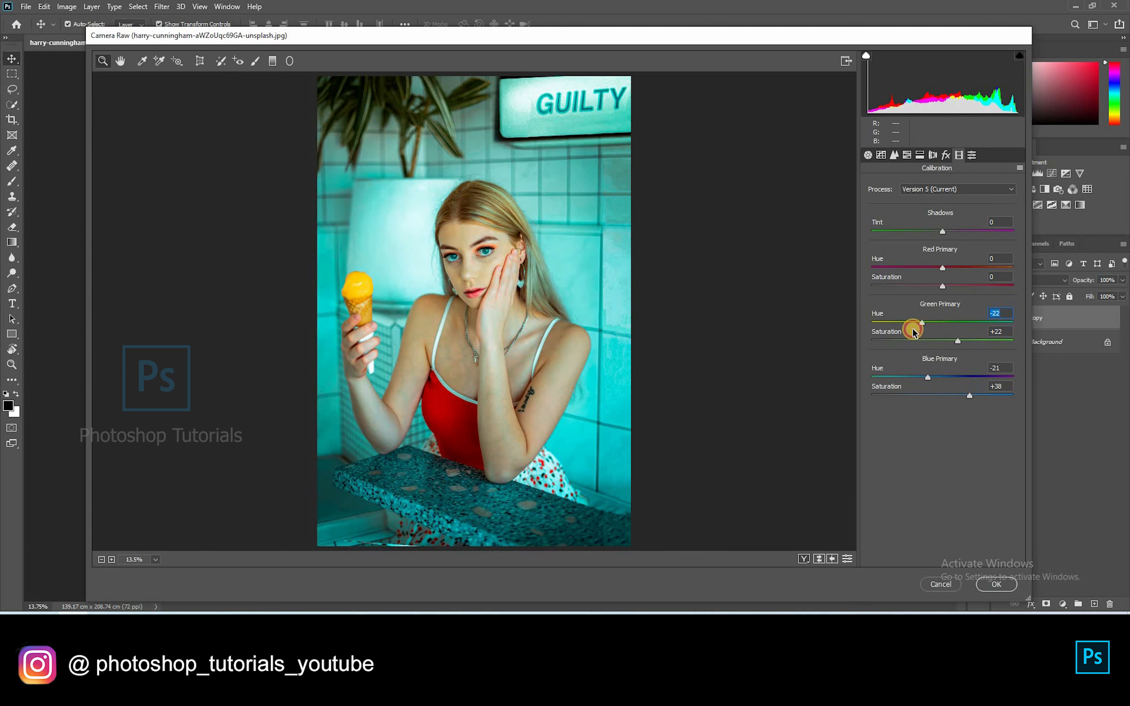
pyautogui.moveTo(920, 331); pyautogui.dragTo(930, 293)
pyautogui.click(960, 285)
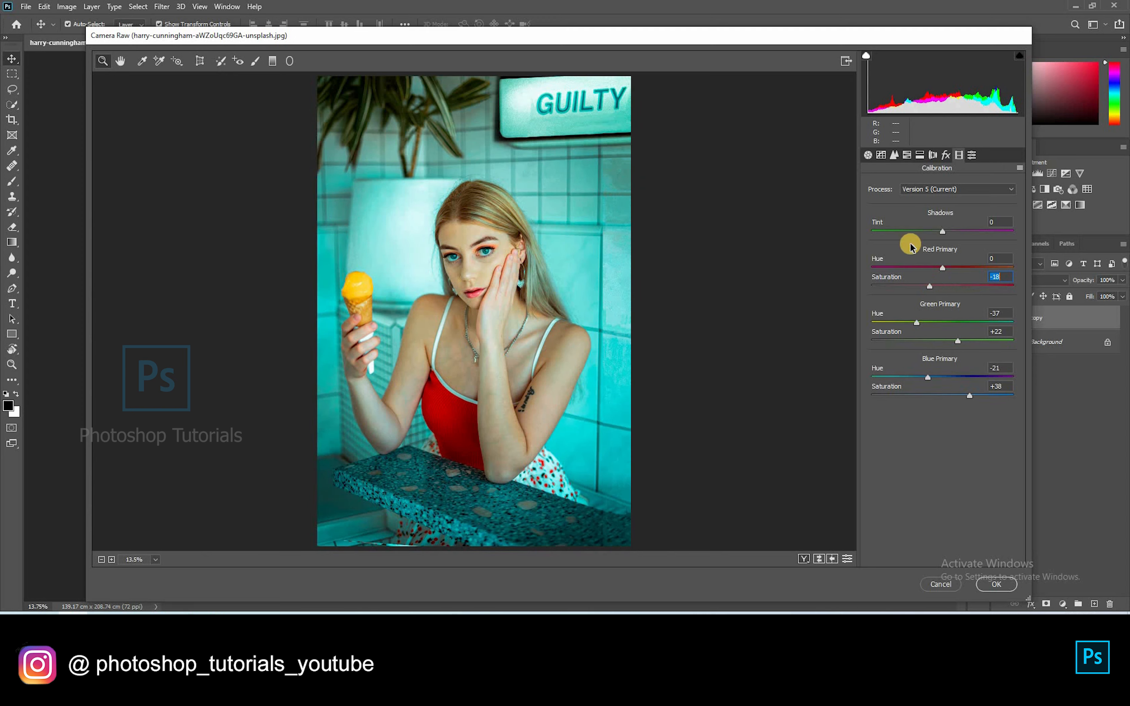
# Fine-tune the basic Exposure to -0.65, checking the effect on the face up close
pyautogui.click(867, 155)
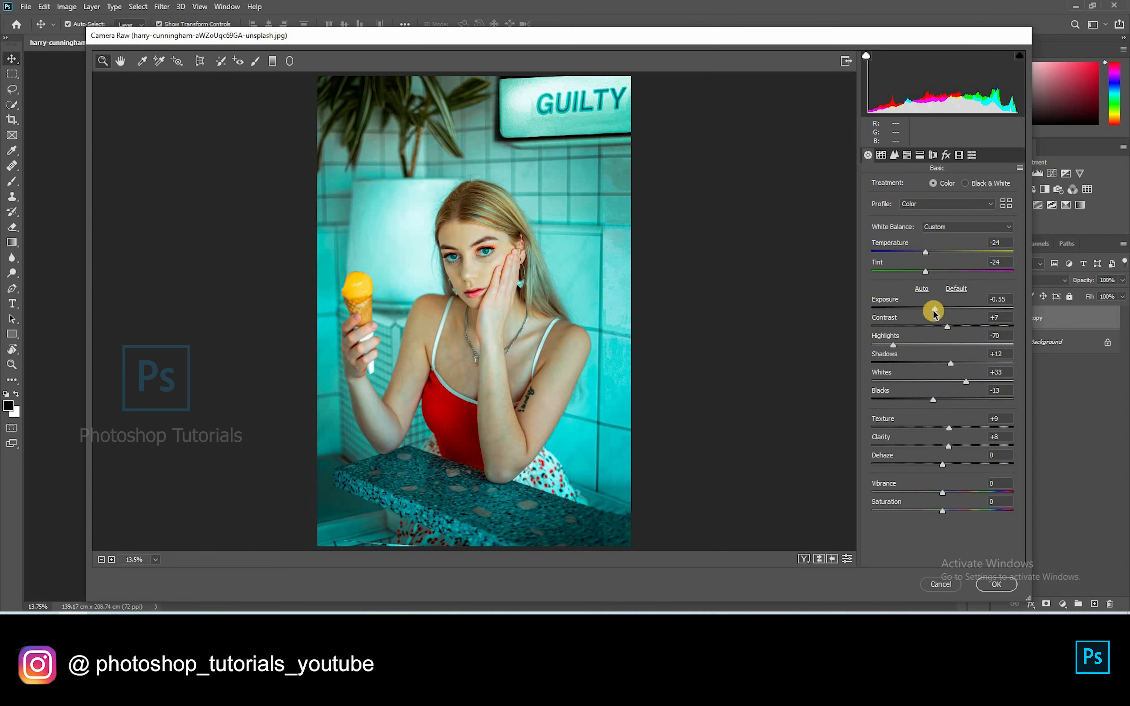
pyautogui.moveTo(940, 309); pyautogui.dragTo(931, 316)
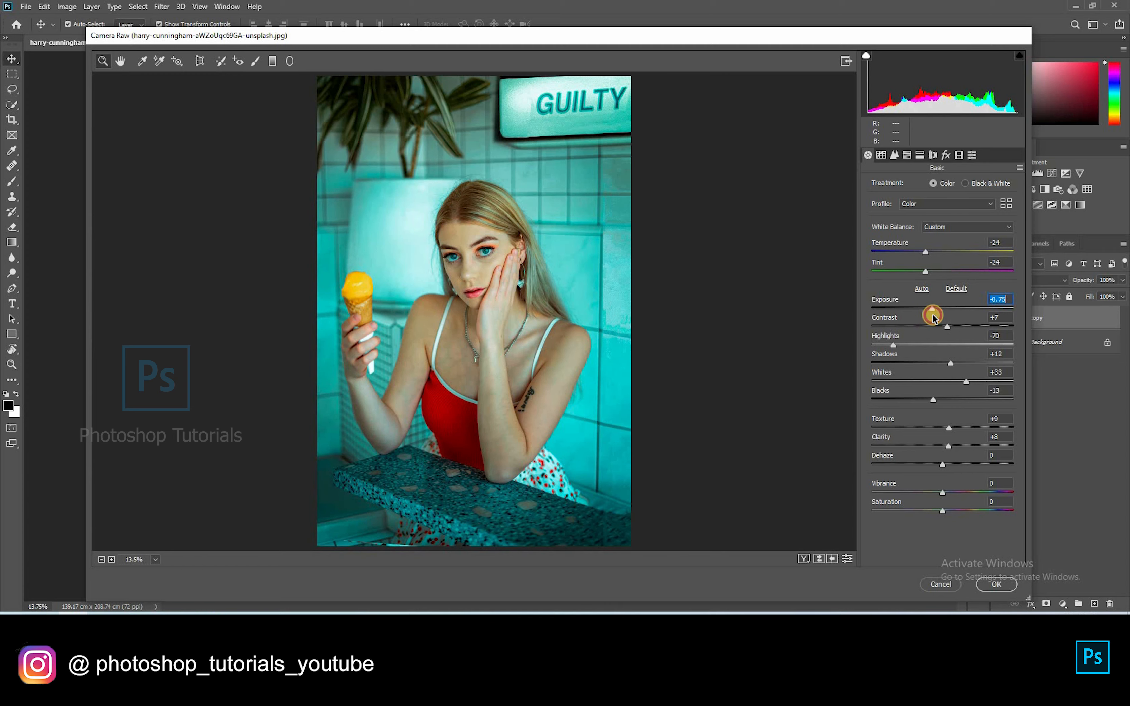
pyautogui.moveTo(925, 317); pyautogui.dragTo(924, 317)
pyautogui.click(522, 233)
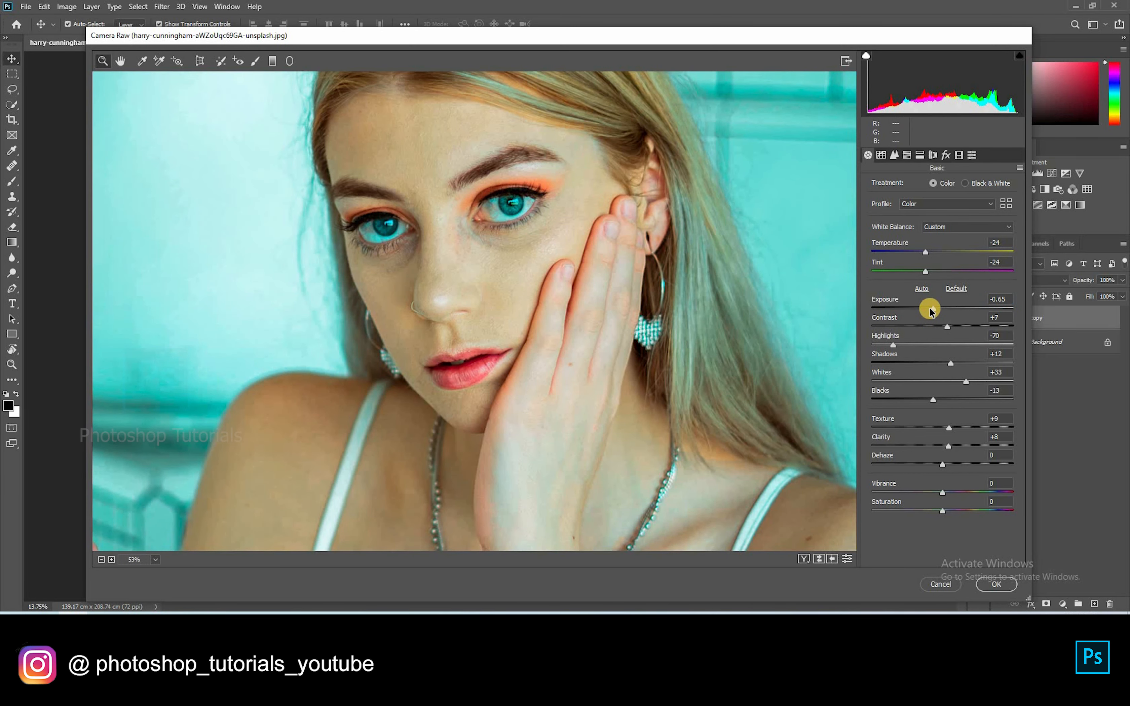
pyautogui.moveTo(929, 311); pyautogui.dragTo(929, 309)
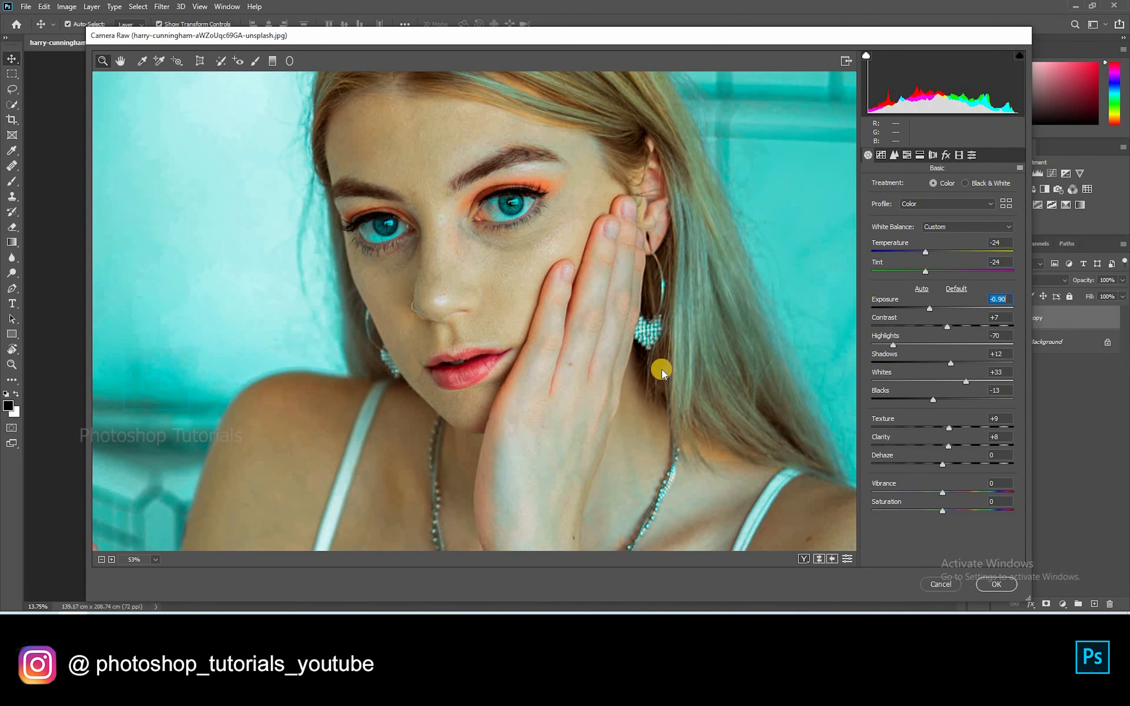
pyautogui.rightClick(661, 372)
pyautogui.click(663, 373)
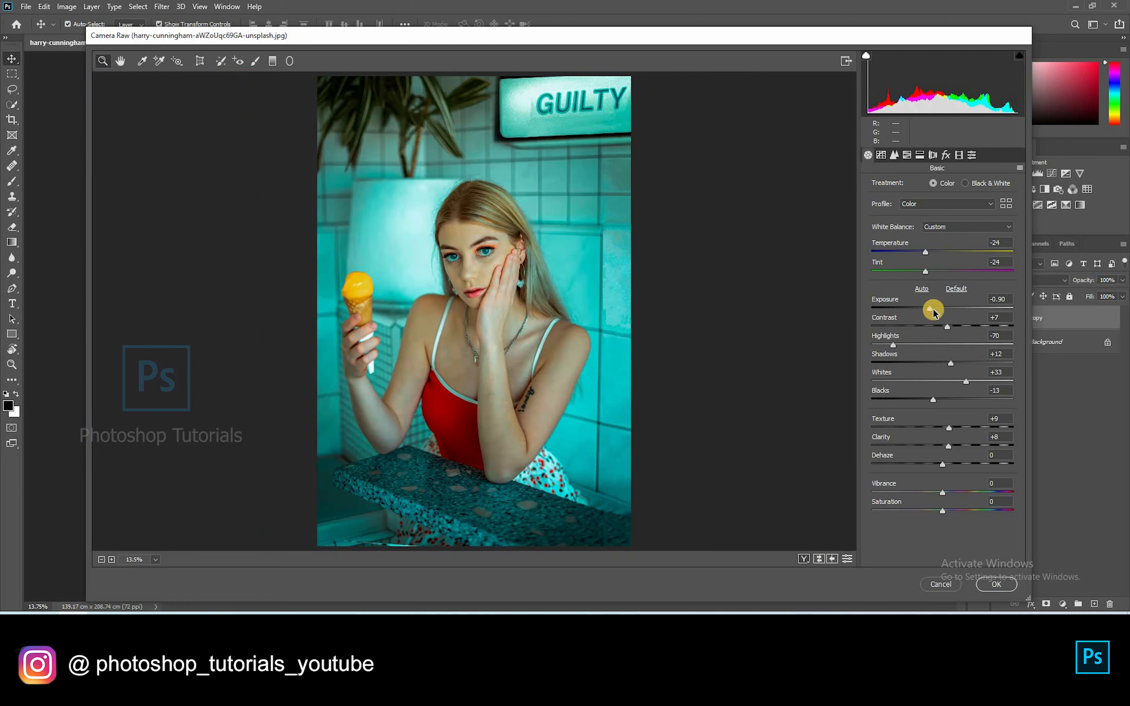
pyautogui.moveTo(934, 312); pyautogui.dragTo(937, 312)
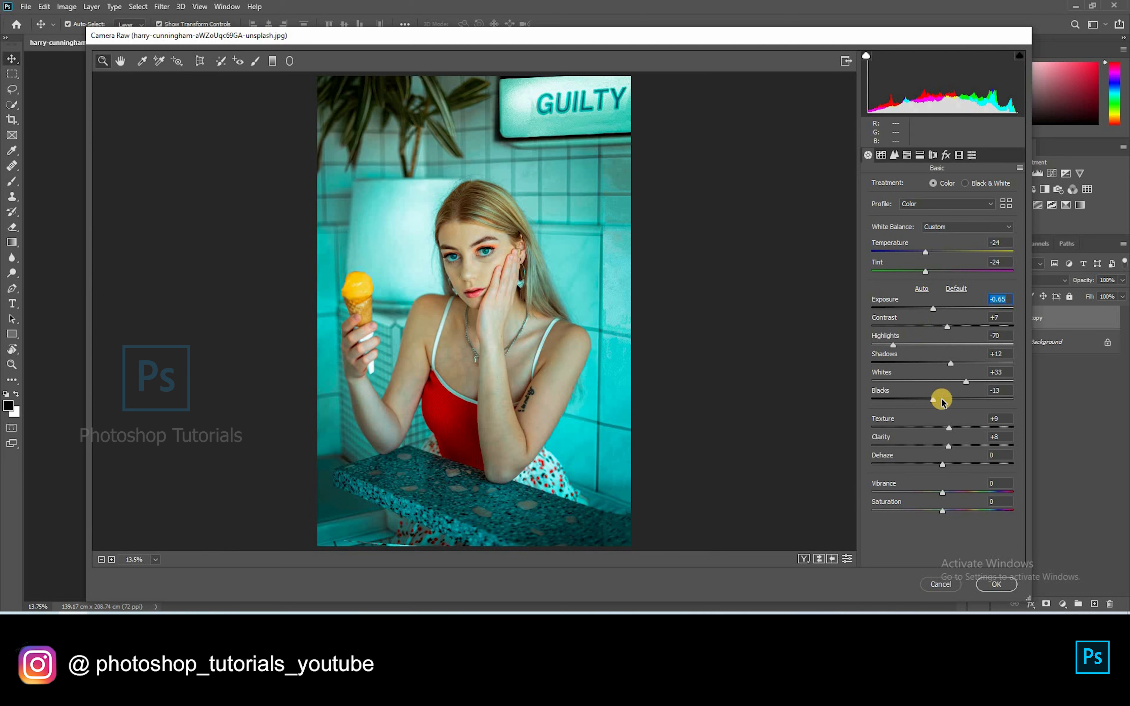
# Fine-tune the remaining basic tones, apply the Camera Raw edits and compare the copy layer with the original photo
pyautogui.moveTo(941, 367); pyautogui.dragTo(975, 385)
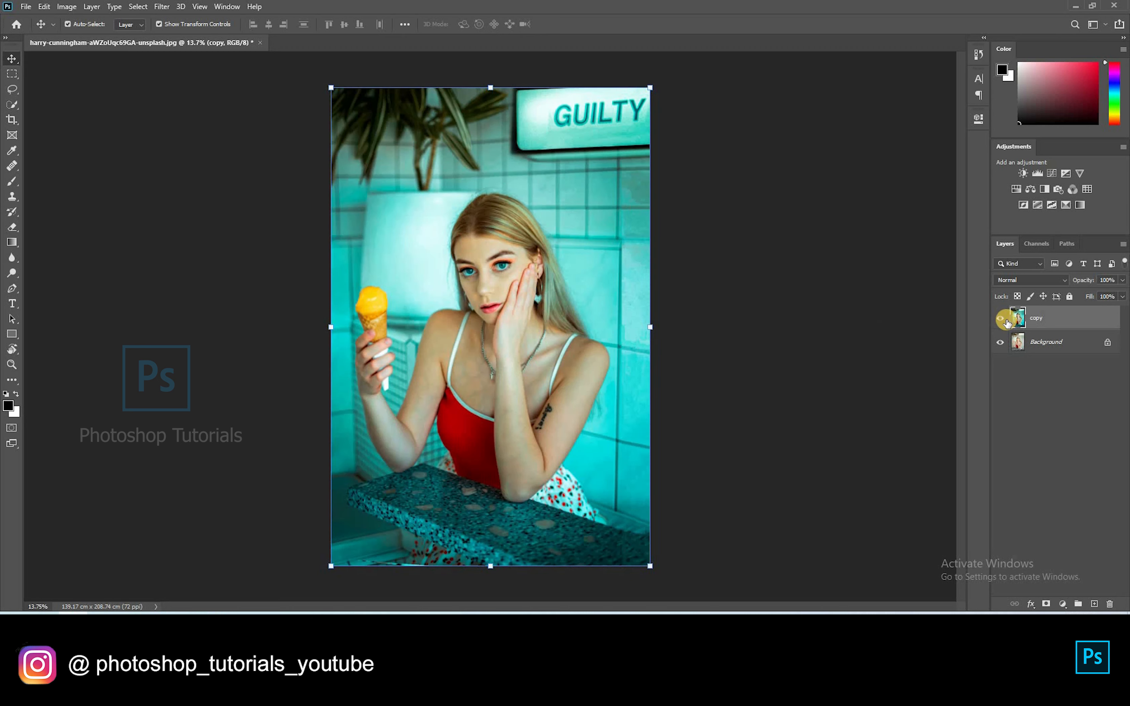
pyautogui.click(1000, 318)
pyautogui.click(1001, 318)
# Add a gray-filled layer named "local dodge and burn" above the copy layer and set its blend mode to Soft Light
pyautogui.hotkey('ctrl', 'shift', 'alt', 'n')
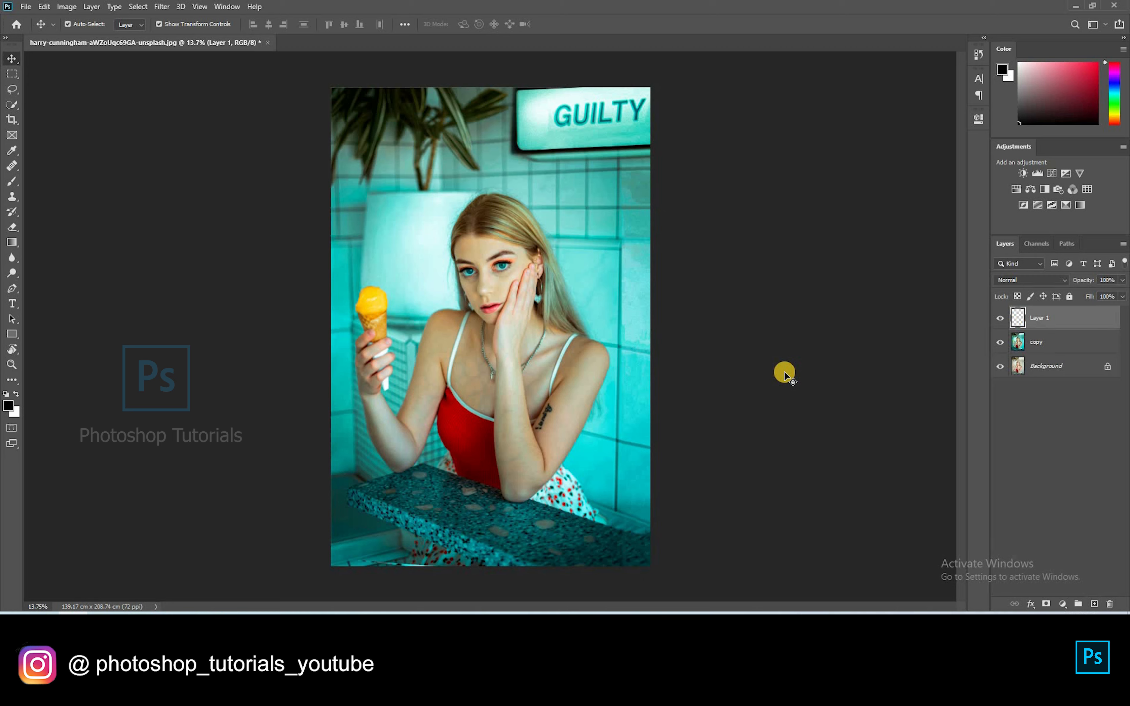
pyautogui.hotkey('shift', 'F5')
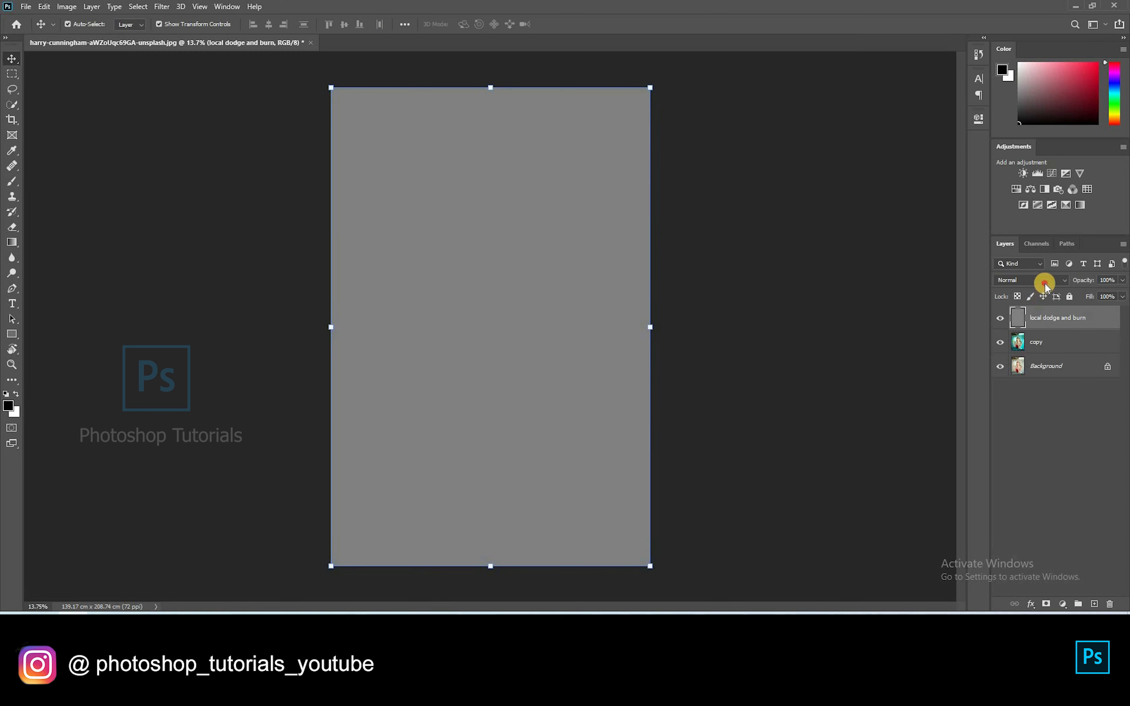
pyautogui.click(1042, 282)
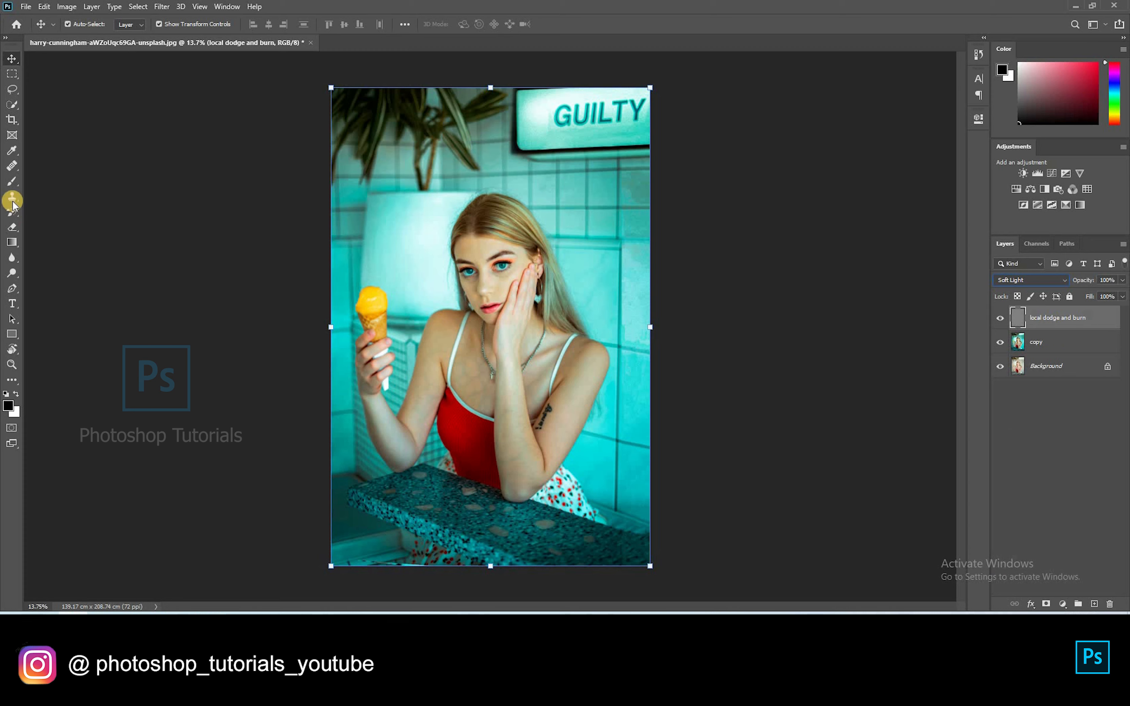
# Lighten the hair strands on top of the head with white Brush strokes at about 70 px size and 5% flow
pyautogui.click(13, 182)
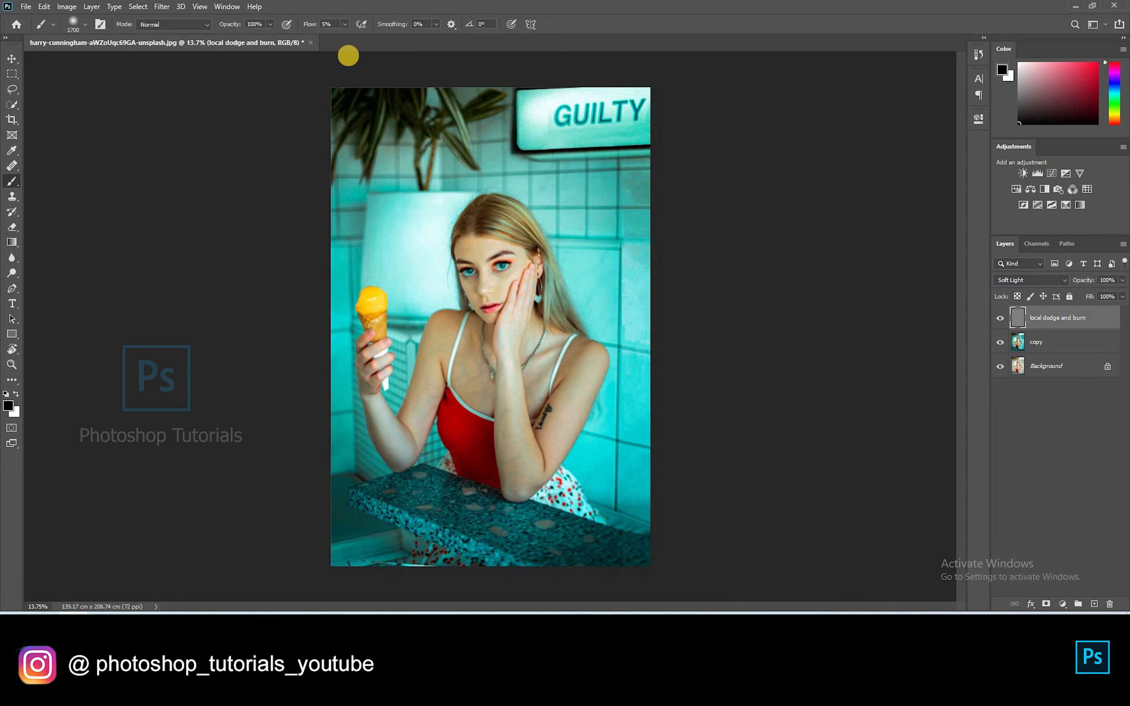
pyautogui.press('x')
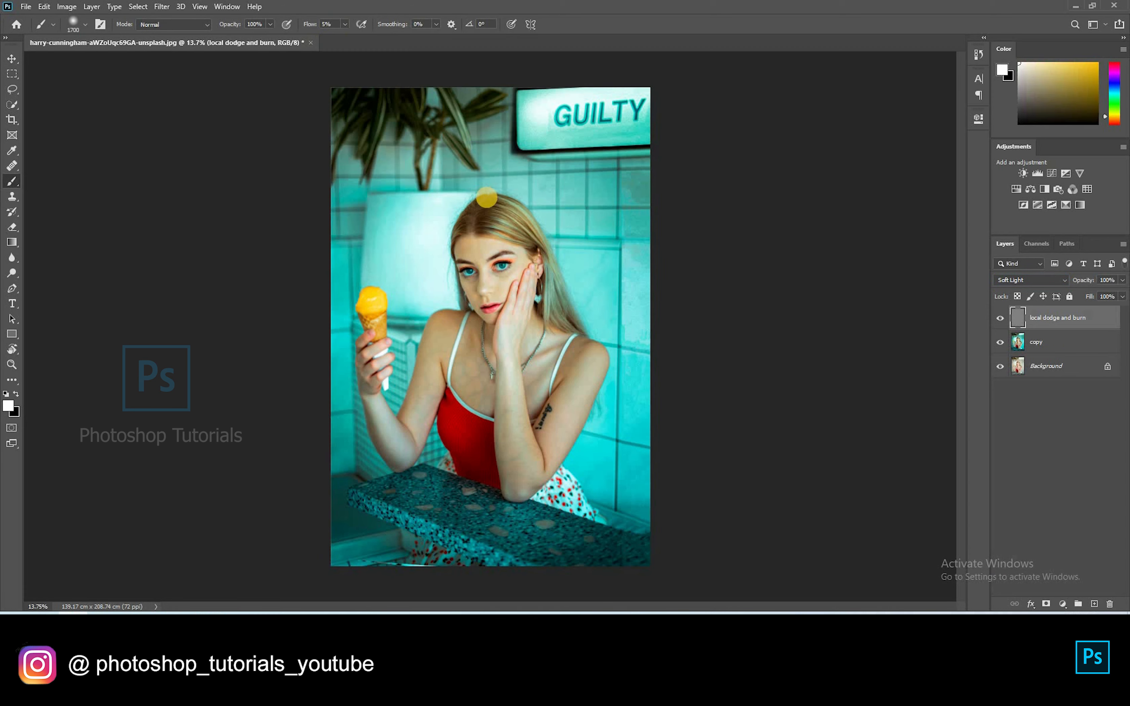
pyautogui.scroll(6, 481, 231)
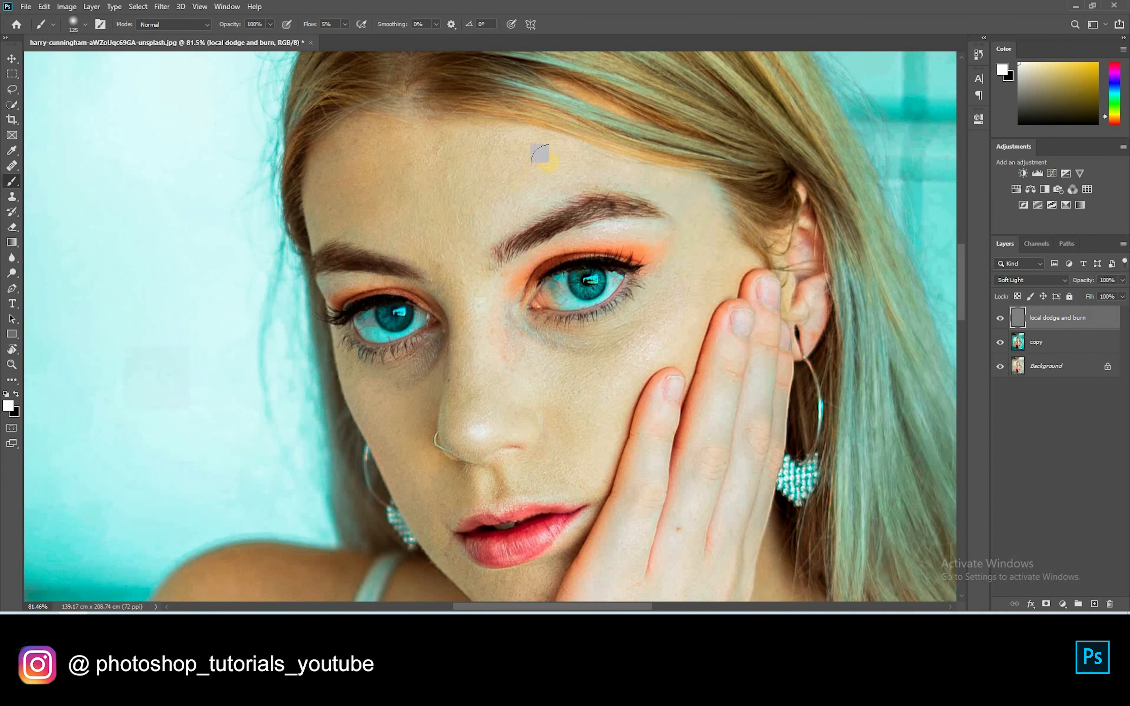
pyautogui.press(']')
pyautogui.press('[')
pyautogui.press('[')
pyautogui.press('[')
pyautogui.press('[')
pyautogui.press('[')
pyautogui.press('[')
pyautogui.press('[')
pyautogui.press('[')
pyautogui.press('[')
pyautogui.press('[')
pyautogui.press('[')
pyautogui.press('[')
pyautogui.press('[')
pyautogui.press('[')
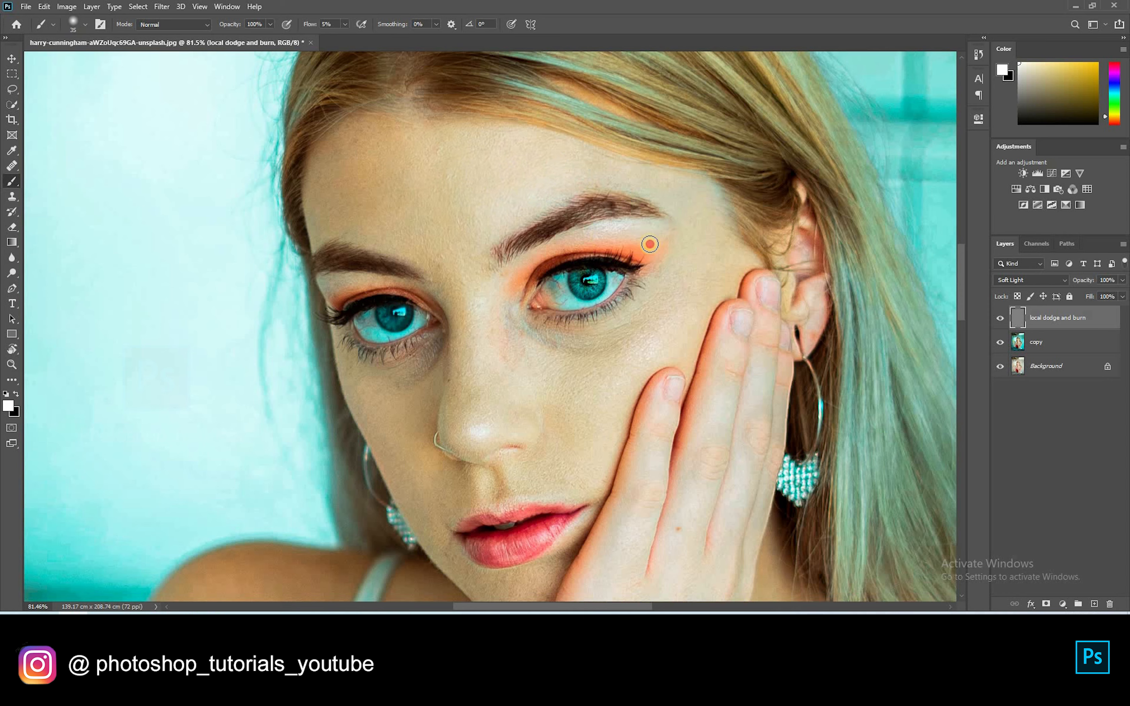
pyautogui.scroll(5, 486, 277)
pyautogui.press('[')
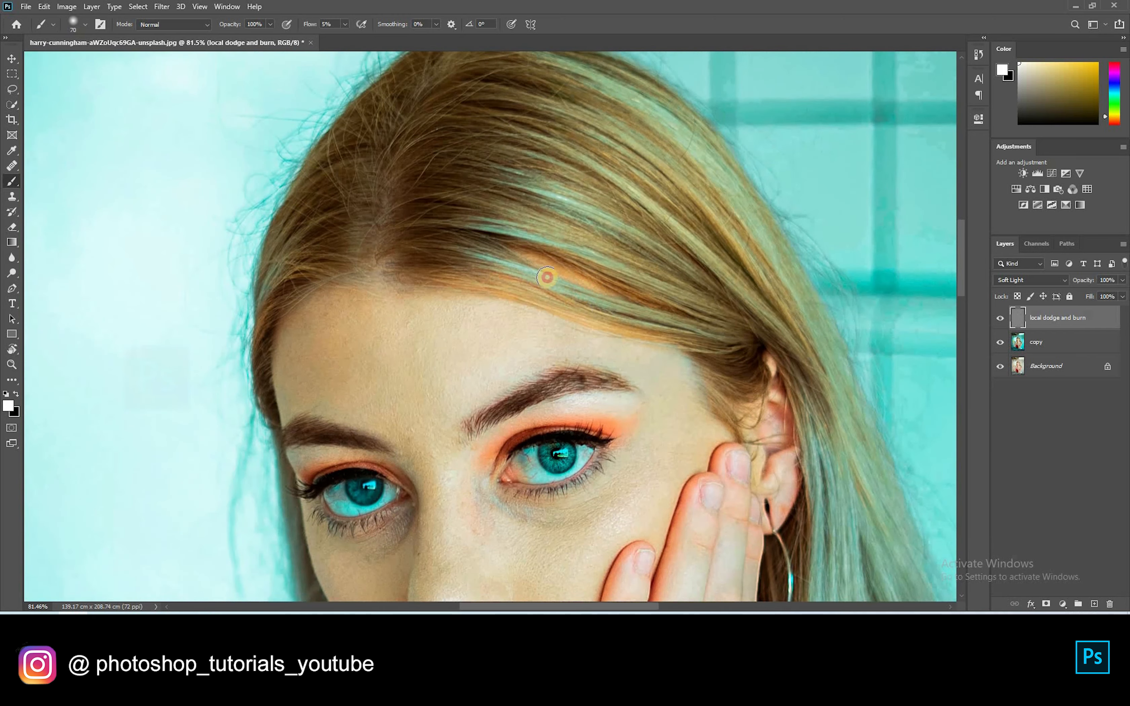
pyautogui.moveTo(505, 237)
pyautogui.mouseDown()
pyautogui.moveTo(571, 215)
pyautogui.moveTo(595, 228)
pyautogui.moveTo(616, 209)
pyautogui.mouseUp()
pyautogui.moveTo(511, 160); pyautogui.dragTo(611, 165)
pyautogui.moveTo(524, 118); pyautogui.dragTo(663, 136)
# Lighten the bridge of the nose and the lower lip with the white brush, using a smaller size on the lip
pyautogui.moveTo(434, 384); pyautogui.dragTo(508, 189)
pyautogui.press(']')
pyautogui.press(']')
pyautogui.press(']')
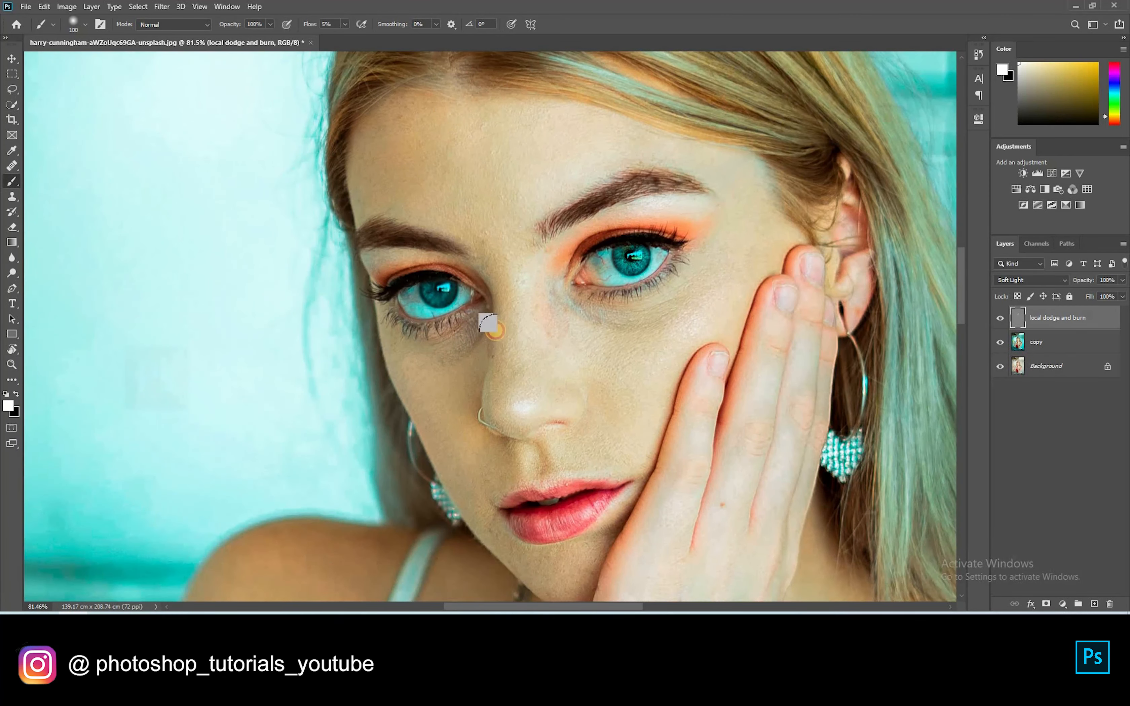
pyautogui.moveTo(510, 336); pyautogui.dragTo(516, 375)
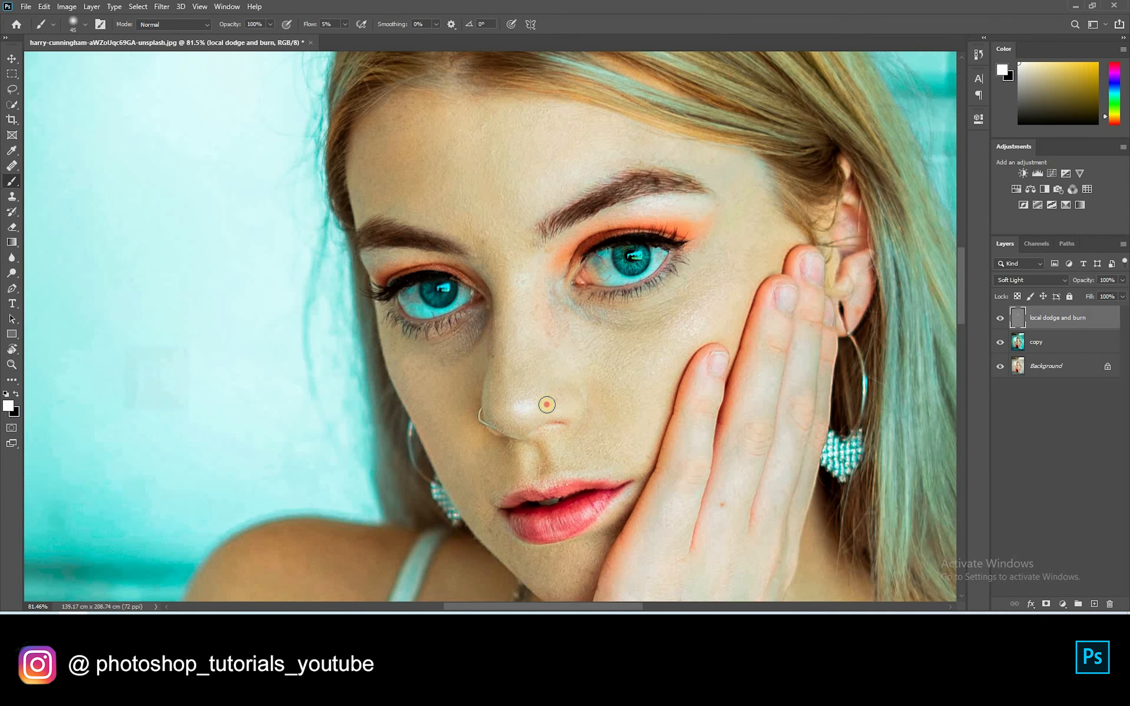
pyautogui.moveTo(569, 515); pyautogui.dragTo(535, 524)
pyautogui.press('[')
pyautogui.press('[')
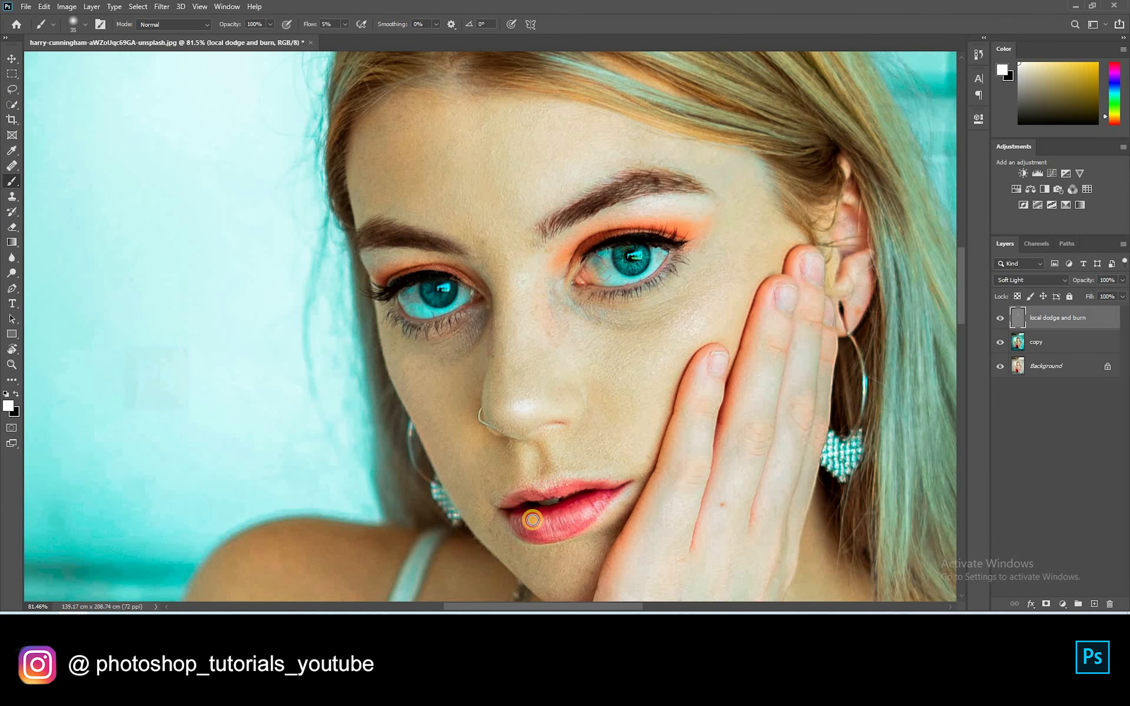
# Brighten the irises of both eyes with a very small white brush
pyautogui.press('[')
pyautogui.moveTo(434, 297); pyautogui.dragTo(438, 305)
pyautogui.moveTo(632, 248)
pyautogui.mouseDown()
pyautogui.moveTo(624, 267)
pyautogui.moveTo(642, 261)
pyautogui.moveTo(628, 271)
pyautogui.mouseUp()
pyautogui.moveTo(448, 291); pyautogui.dragTo(440, 289)
# Lighten the skin under the eye and on the cheek beside the hand with a slightly larger white brush
pyautogui.scroll(-4, 463, 295)
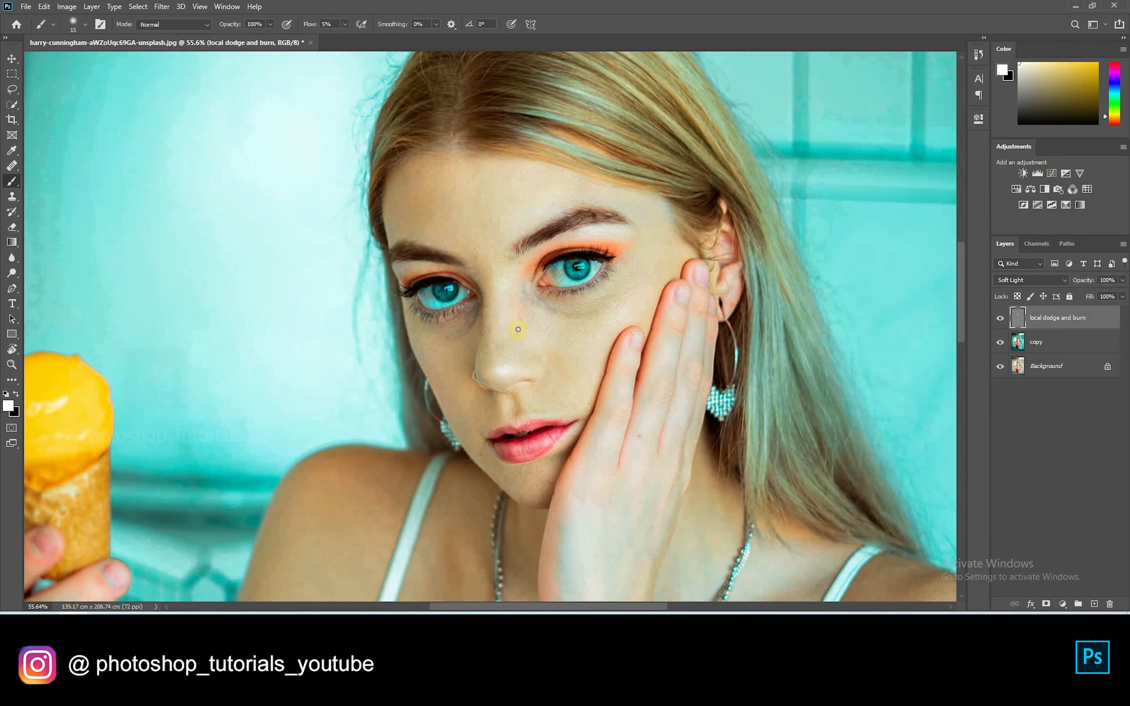
pyautogui.moveTo(566, 332); pyautogui.dragTo(388, 190)
pyautogui.press(']')
pyautogui.moveTo(389, 190); pyautogui.dragTo(402, 173)
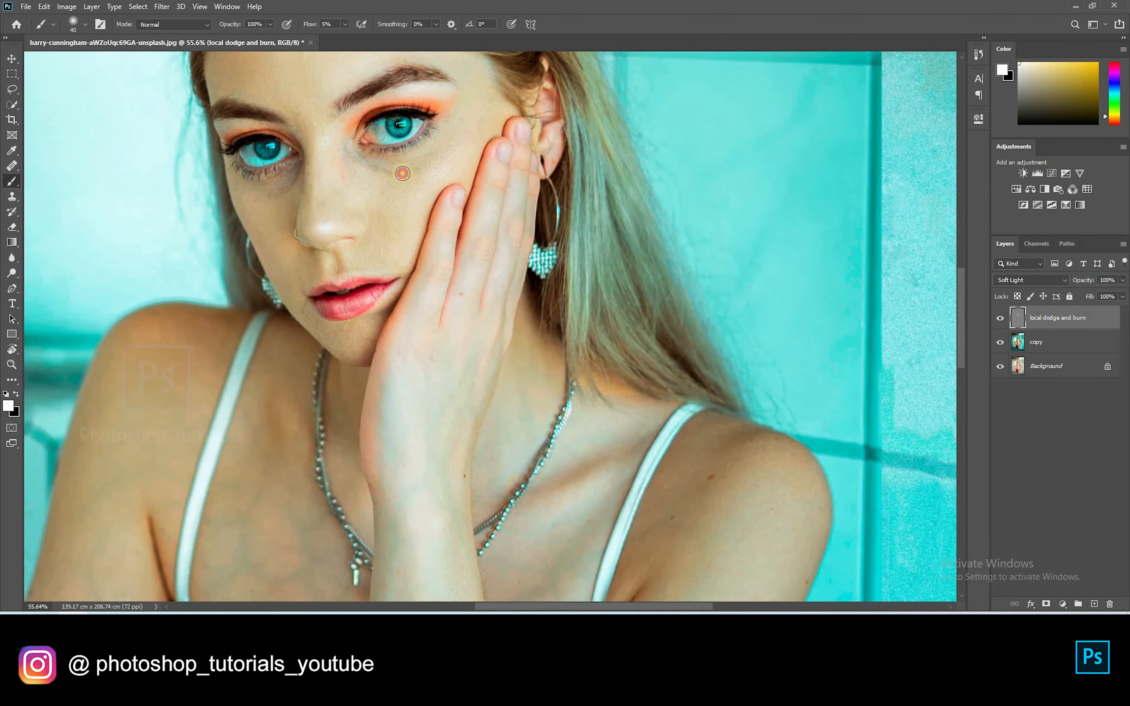
pyautogui.moveTo(440, 263); pyautogui.dragTo(374, 291)
# Lighten the upper arms and forearms with a larger white brush of about 175 to 200 px
pyautogui.scroll(-7, 420, 284)
pyautogui.press(']')
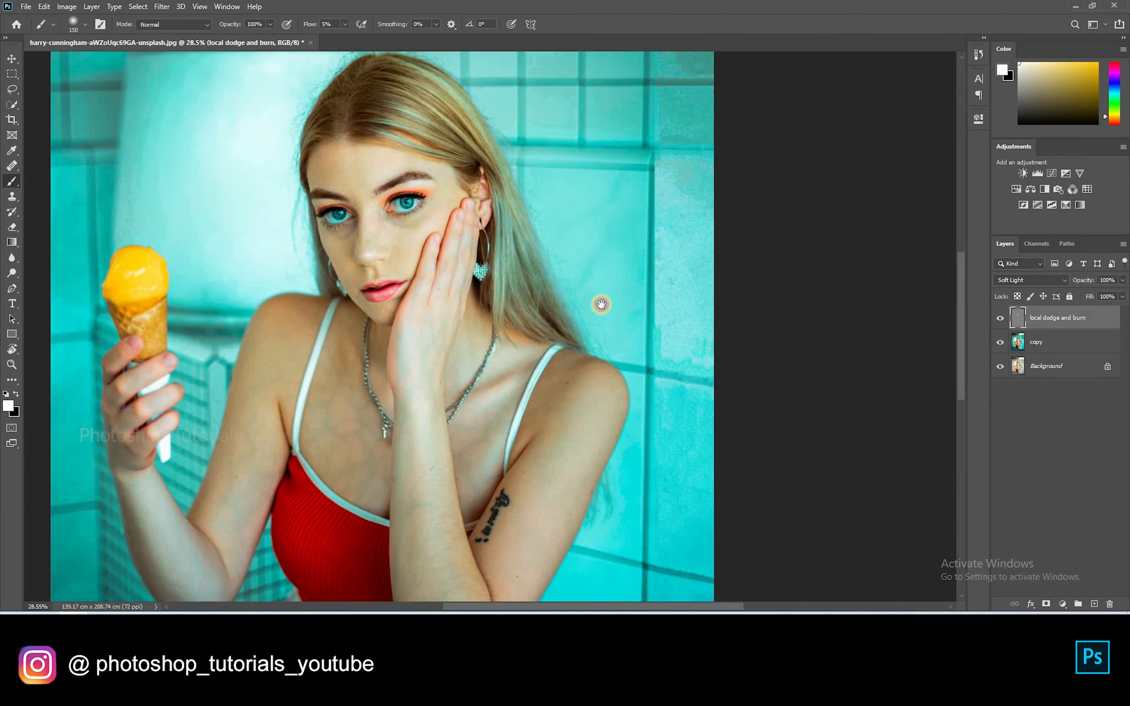
pyautogui.moveTo(595, 393); pyautogui.dragTo(642, 245)
pyautogui.press(']')
pyautogui.moveTo(610, 329); pyautogui.dragTo(571, 402)
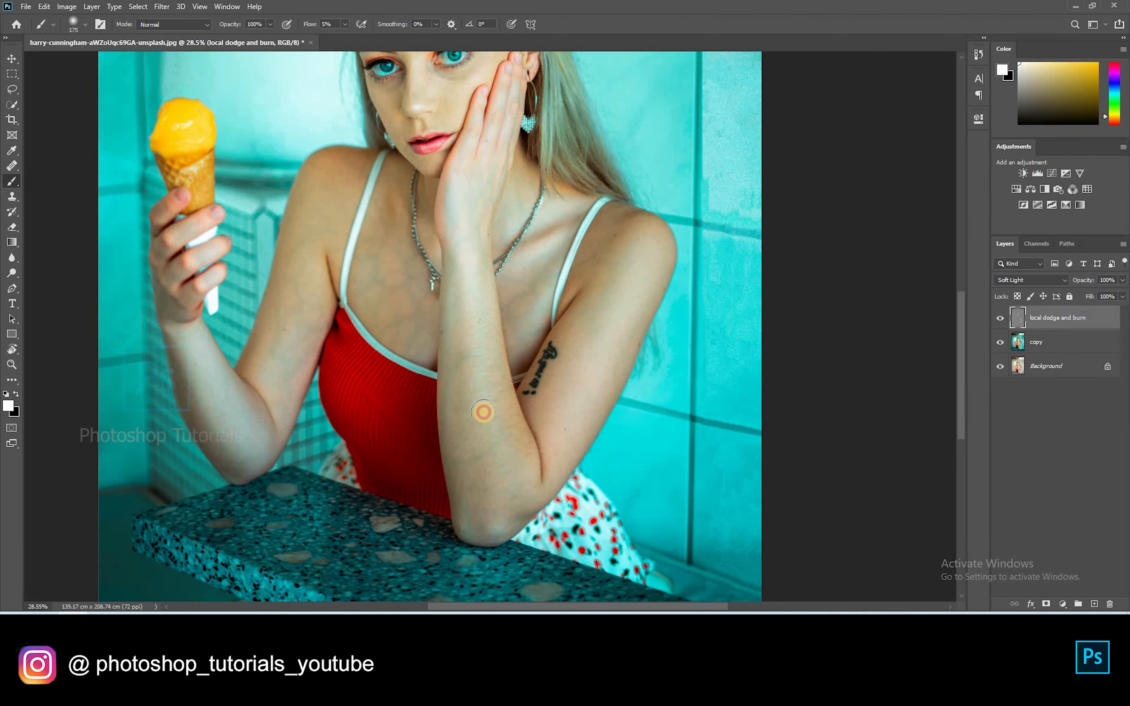
pyautogui.moveTo(465, 278); pyautogui.dragTo(496, 480)
pyautogui.press(']')
pyautogui.moveTo(315, 196); pyautogui.dragTo(258, 456)
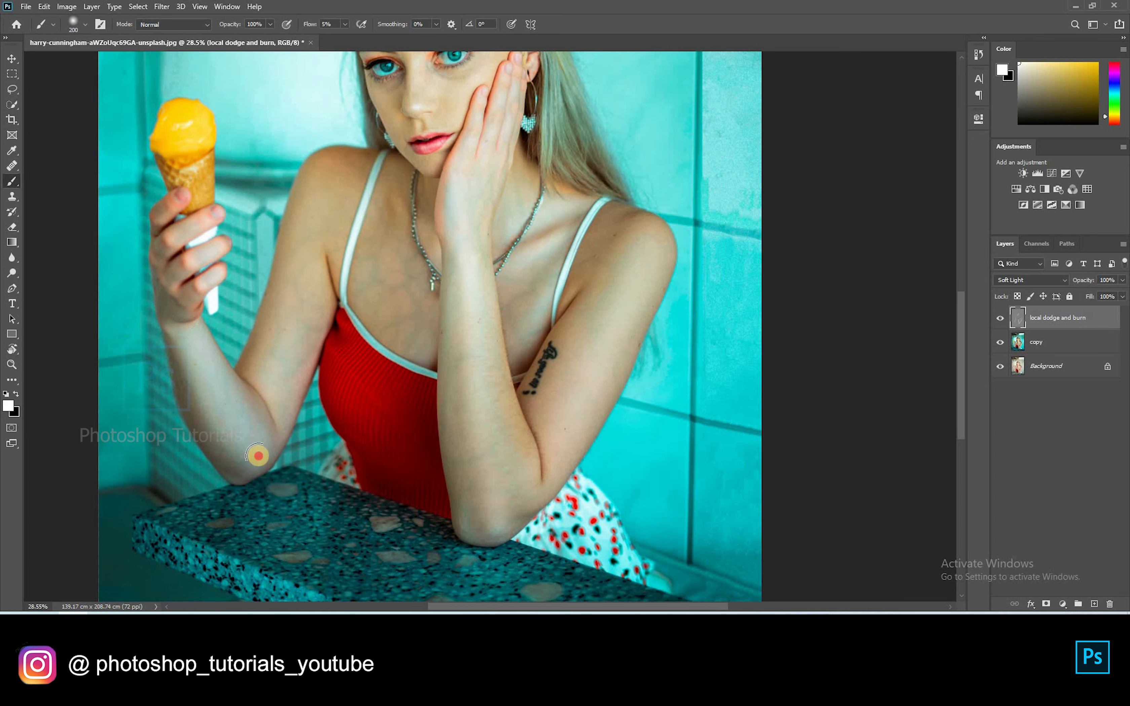
pyautogui.moveTo(165, 328); pyautogui.dragTo(248, 441)
# Switch the brush to black and darken both eyebrows
pyautogui.moveTo(448, 244); pyautogui.dragTo(499, 376)
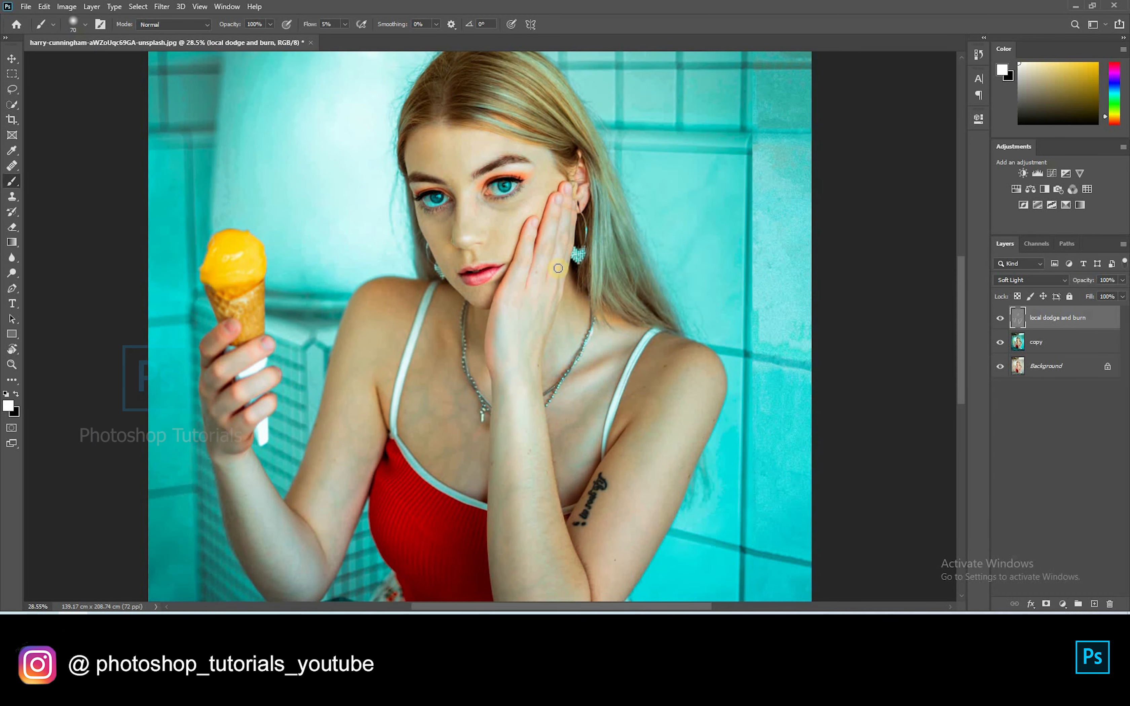
pyautogui.press('x')
pyautogui.scroll(5, 497, 230)
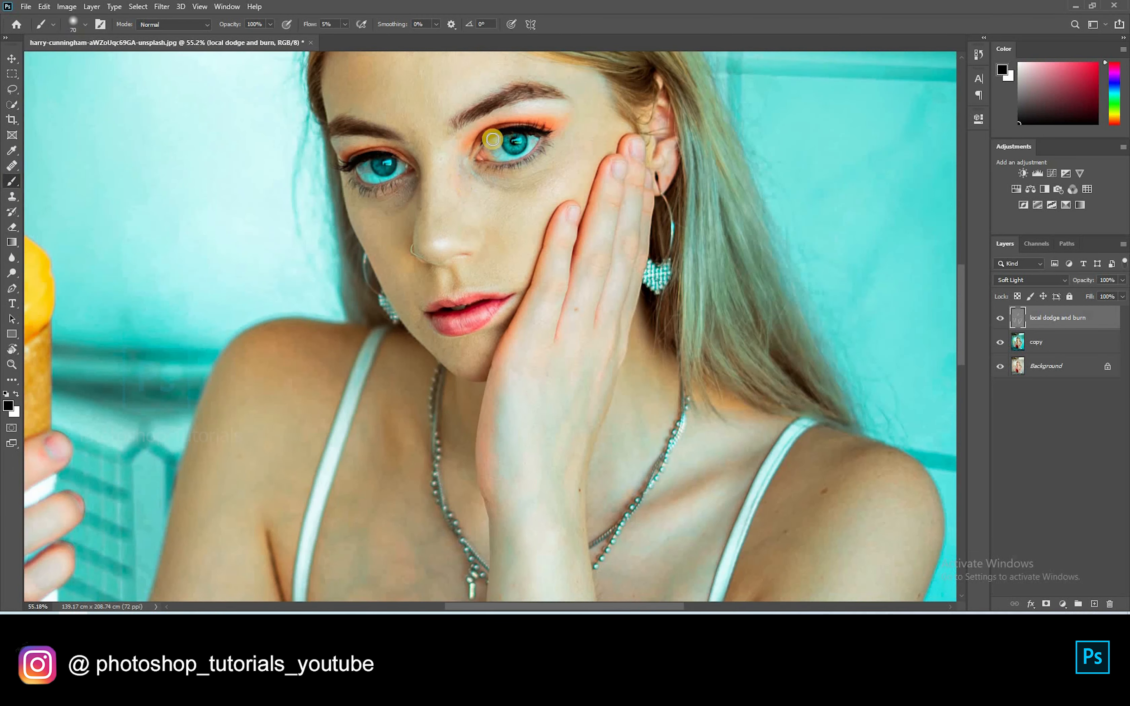
pyautogui.moveTo(506, 98); pyautogui.dragTo(540, 88)
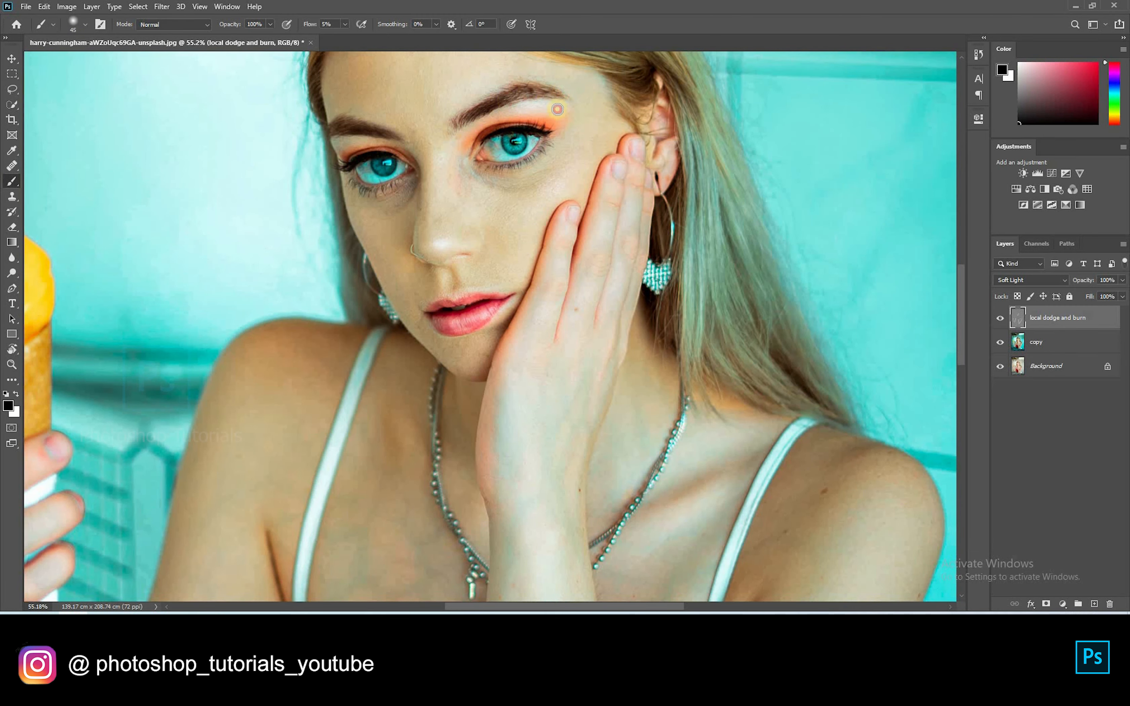
pyautogui.moveTo(340, 128); pyautogui.dragTo(372, 127)
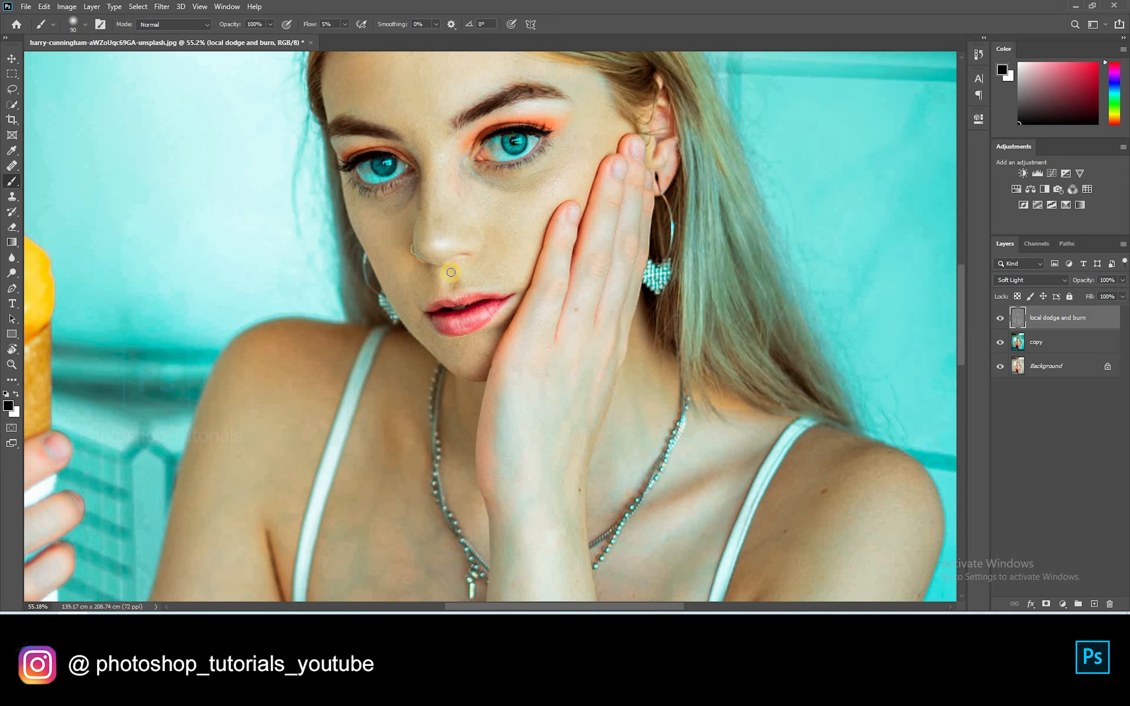
# Darken the lips with a small black brush and the shadow beside the nose with a slightly larger one
pyautogui.press('[')
pyautogui.press('[')
pyautogui.press('[')
pyautogui.press('[')
pyautogui.moveTo(448, 303)
pyautogui.mouseDown()
pyautogui.moveTo(499, 296)
pyautogui.moveTo(501, 309)
pyautogui.moveTo(477, 327)
pyautogui.moveTo(439, 336)
pyautogui.moveTo(432, 323)
pyautogui.moveTo(463, 319)
pyautogui.mouseUp()
pyautogui.press(']')
pyautogui.press(']')
pyautogui.moveTo(406, 190); pyautogui.dragTo(396, 211)
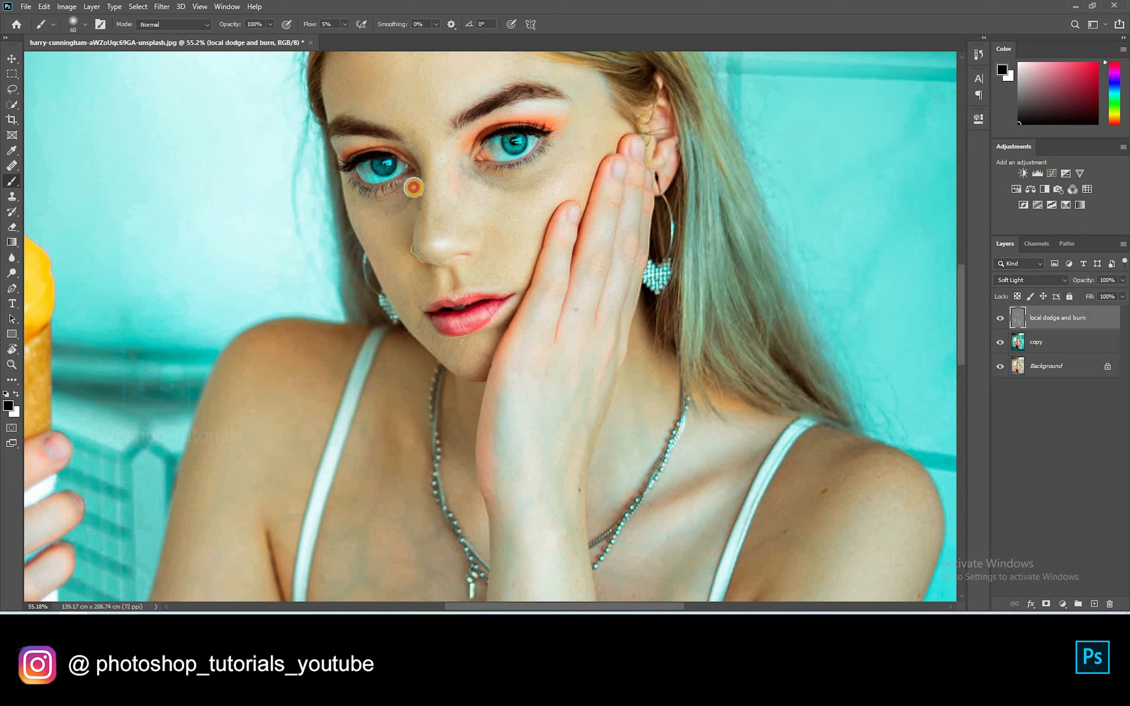
# Darken the edge of the forearm supporting the face down to the elbow with a 150 px black brush
pyautogui.press(']')
pyautogui.press(']')
pyautogui.press(']')
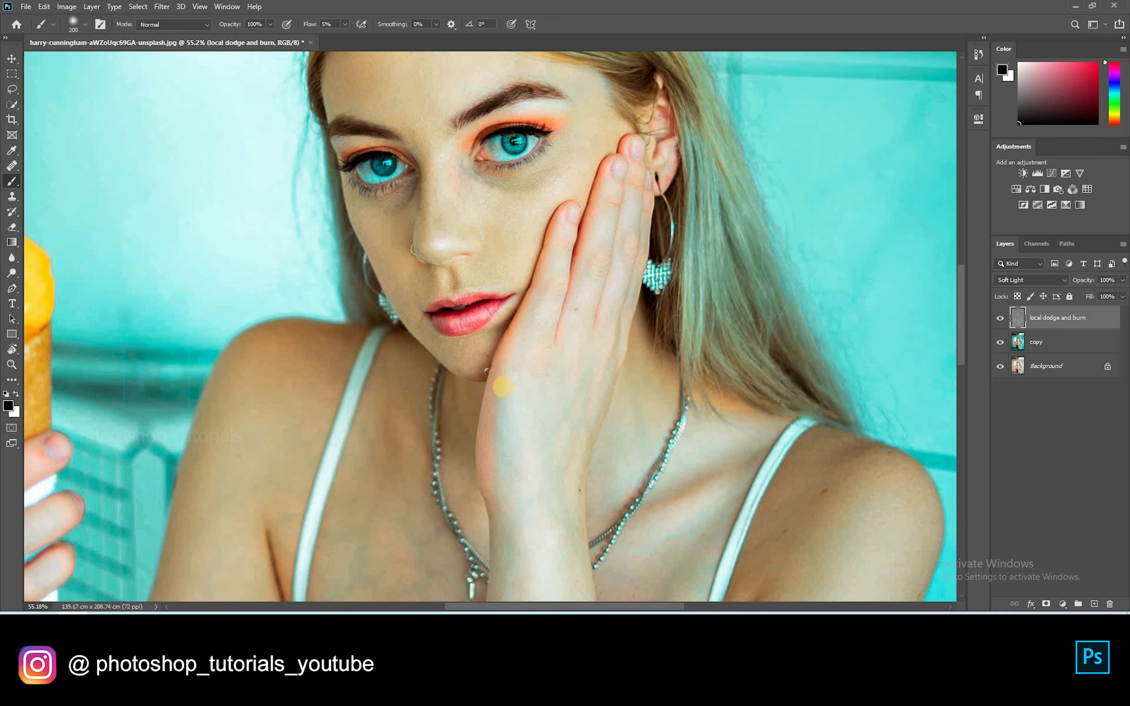
pyautogui.hotkey('ctrl', '0')
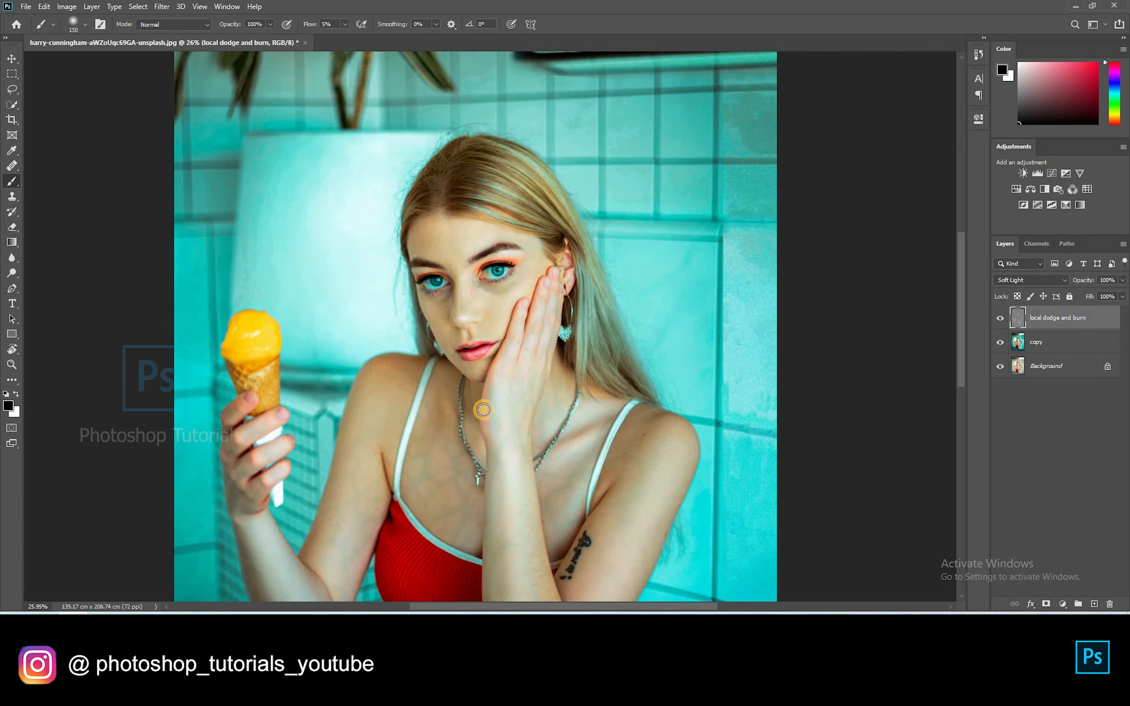
pyautogui.moveTo(476, 488); pyautogui.dragTo(462, 367)
pyautogui.press(']')
pyautogui.press(']')
pyautogui.press(']')
pyautogui.moveTo(483, 528); pyautogui.dragTo(518, 589)
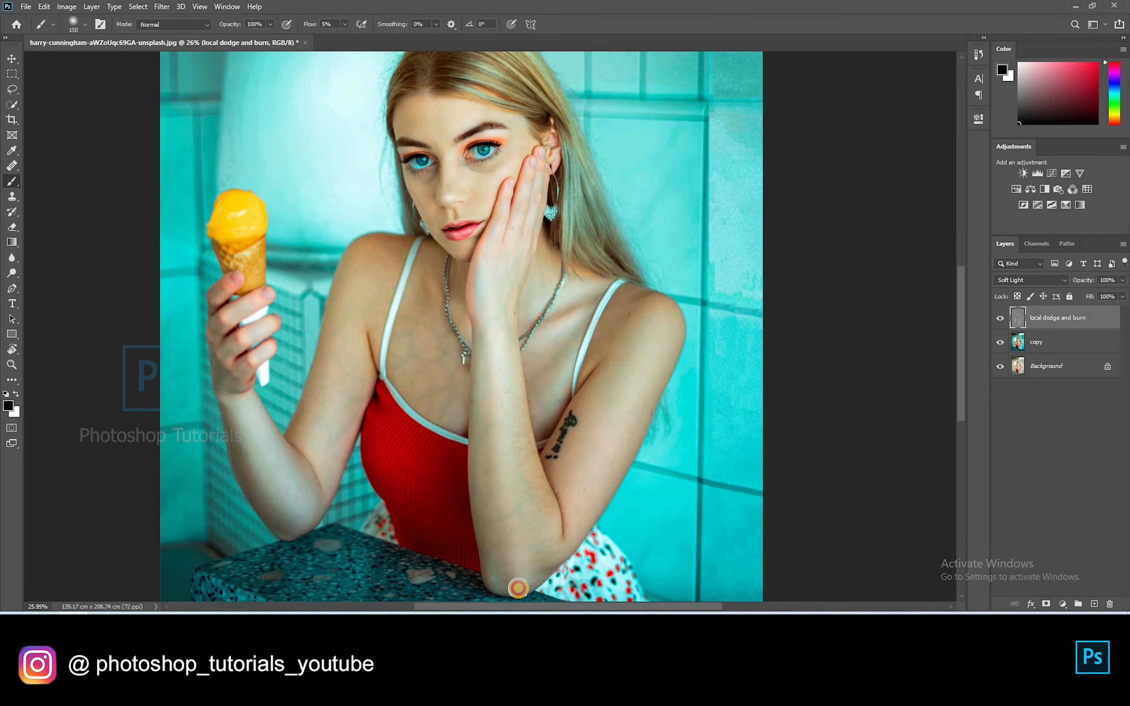
# Darken the shadow areas of the shoulders, chest, red top and arm holding the ice cream with a 200 px black brush
pyautogui.press(']')
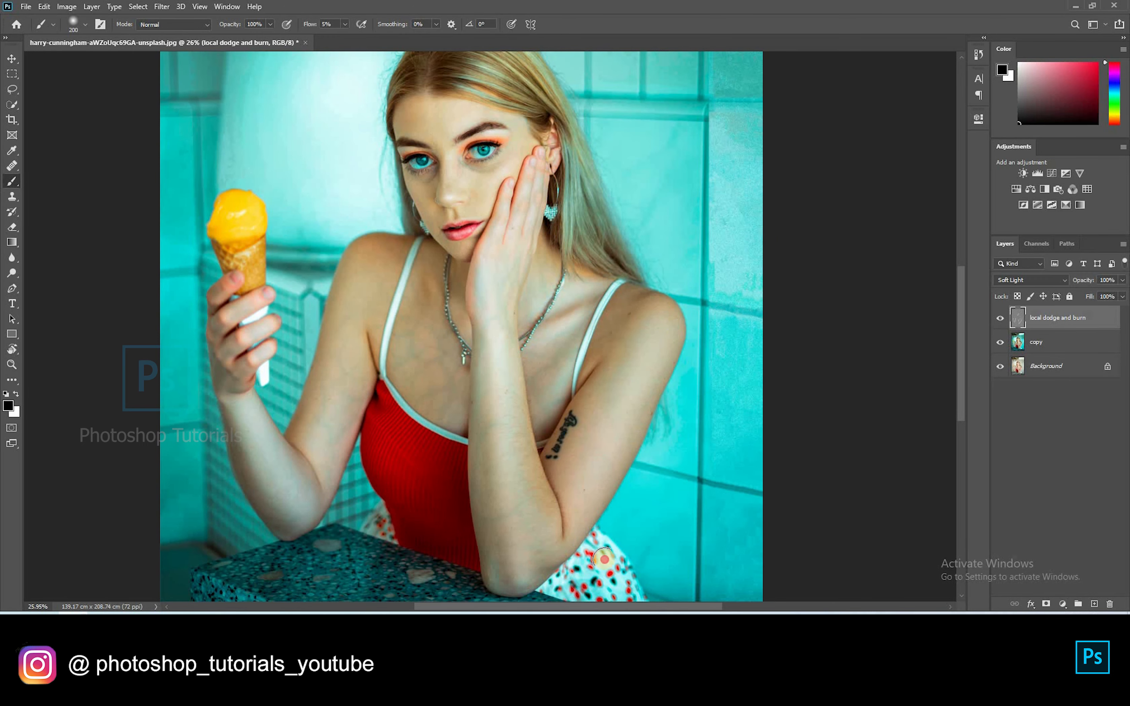
pyautogui.moveTo(647, 304)
pyautogui.mouseDown()
pyautogui.moveTo(562, 463)
pyautogui.moveTo(517, 441)
pyautogui.mouseUp()
pyautogui.moveTo(408, 296); pyautogui.dragTo(370, 386)
pyautogui.moveTo(419, 250)
pyautogui.mouseDown()
pyautogui.moveTo(401, 425)
pyautogui.moveTo(448, 452)
pyautogui.mouseUp()
pyautogui.moveTo(375, 271)
pyautogui.mouseDown()
pyautogui.moveTo(296, 406)
pyautogui.moveTo(330, 497)
pyautogui.mouseUp()
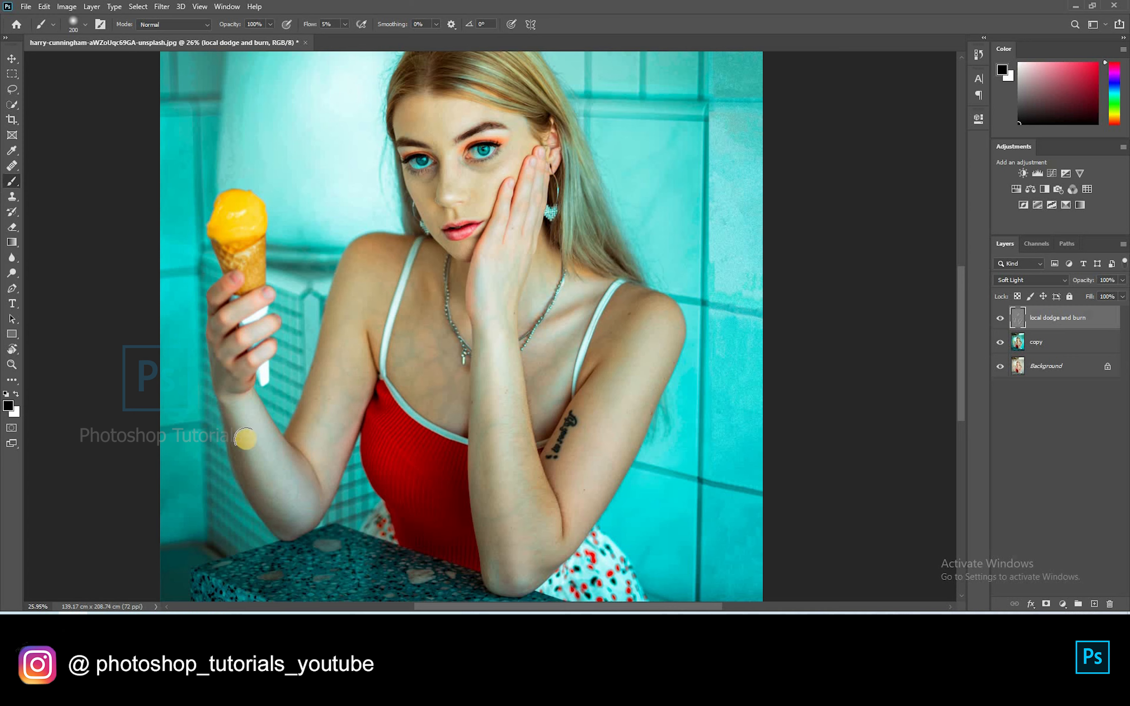
pyautogui.moveTo(245, 439)
pyautogui.mouseDown()
pyautogui.moveTo(340, 455)
pyautogui.moveTo(336, 498)
pyautogui.moveTo(228, 345)
pyautogui.moveTo(247, 317)
pyautogui.moveTo(260, 332)
pyautogui.mouseUp()
# Darken the shaded hair running down beside the ear with a 70 px black brush, and enlarge the brush to 200 px
pyautogui.moveTo(501, 361); pyautogui.dragTo(470, 568)
pyautogui.press('[')
pyautogui.press('[')
pyautogui.press('[')
pyautogui.press('[')
pyautogui.press('[')
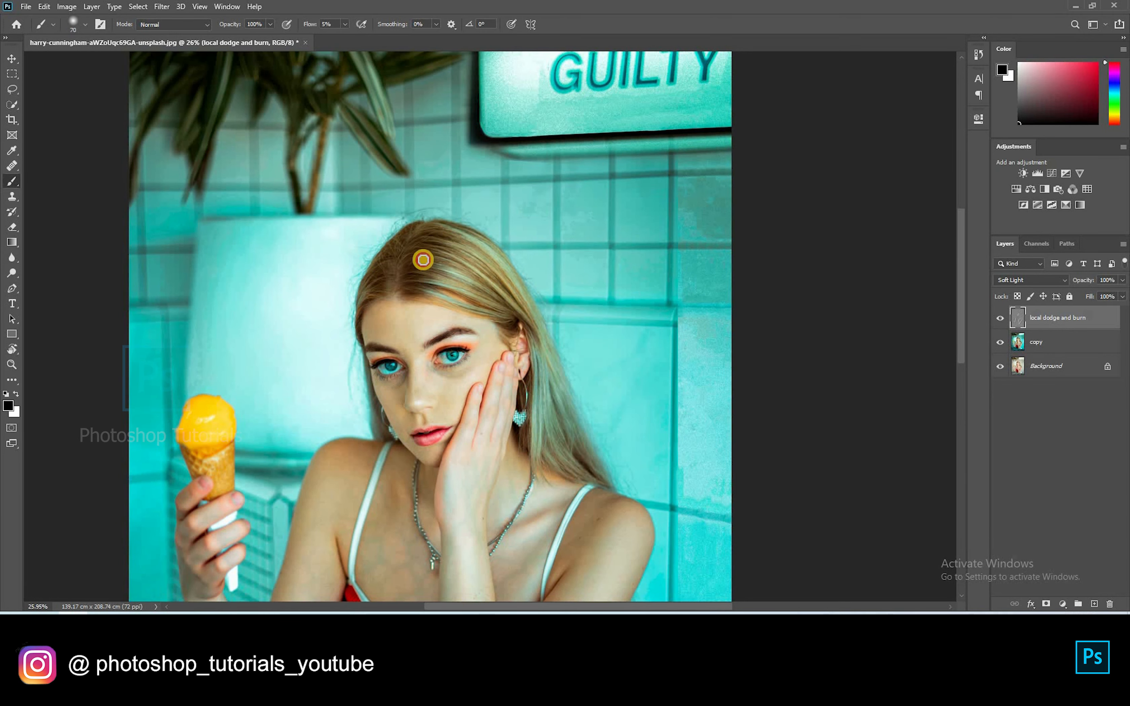
pyautogui.moveTo(513, 298)
pyautogui.mouseDown()
pyautogui.moveTo(551, 345)
pyautogui.moveTo(541, 339)
pyautogui.moveTo(591, 477)
pyautogui.mouseUp()
pyautogui.press(']')
pyautogui.press(']')
pyautogui.press(']')
pyautogui.press(']')
pyautogui.press(']')
# Compare the whole photo with and without the local dodge and burn layer
pyautogui.hotkey('ctrl', '0')
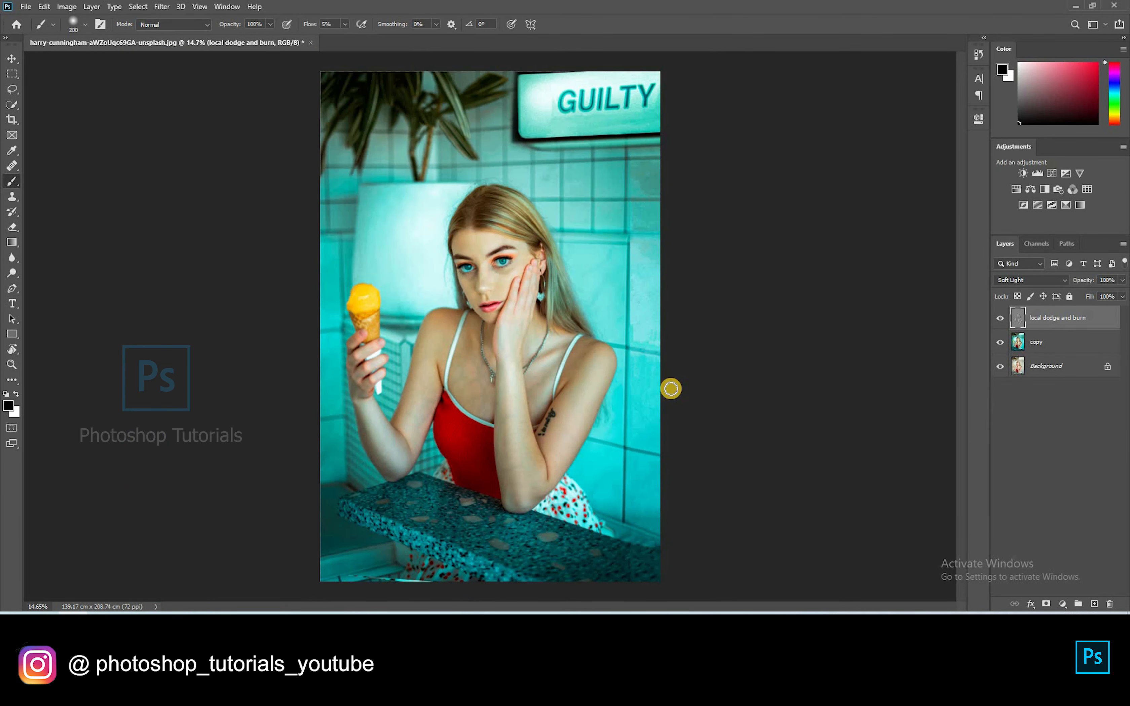
pyautogui.click(1000, 321)
pyautogui.click(1000, 320)
pyautogui.click(999, 321)
pyautogui.click(1000, 320)
pyautogui.click(1004, 318)
pyautogui.click(1004, 318)
# Add a Selective Color adjustment and set its Reds to Cyan -32, Magenta +21 and Yellow +26
pyautogui.click(1066, 204)
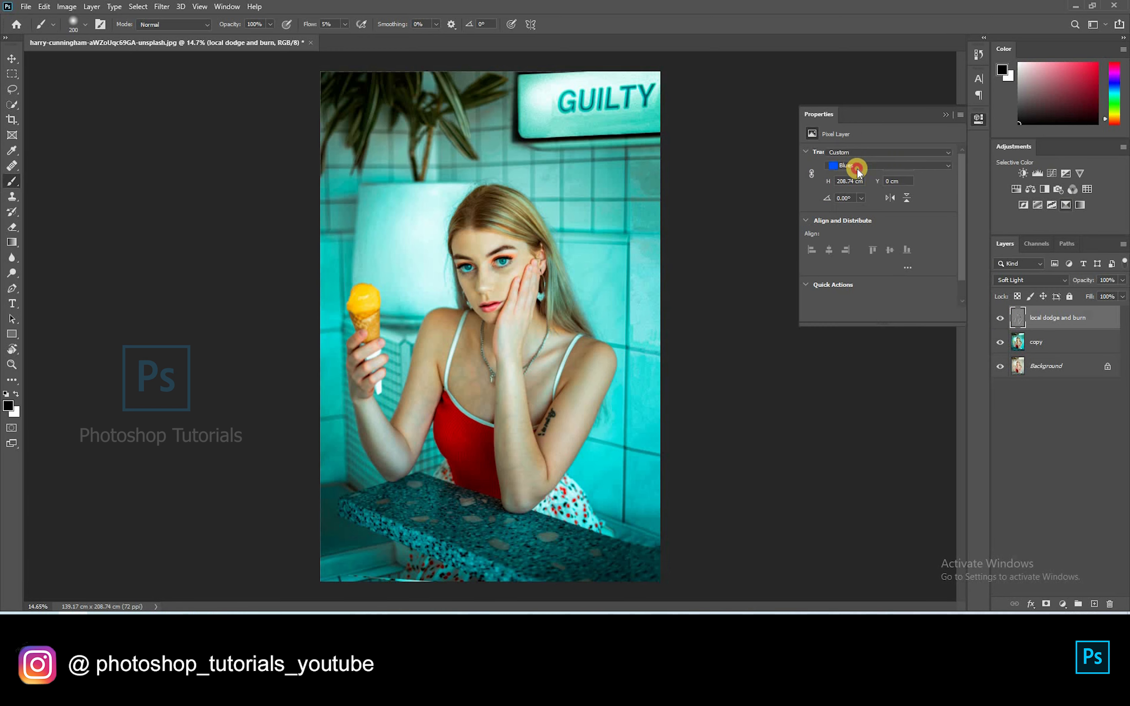
pyautogui.click(860, 166)
pyautogui.click(856, 201)
pyautogui.moveTo(856, 199); pyautogui.dragTo(856, 201)
pyautogui.click(864, 214)
pyautogui.click(895, 215)
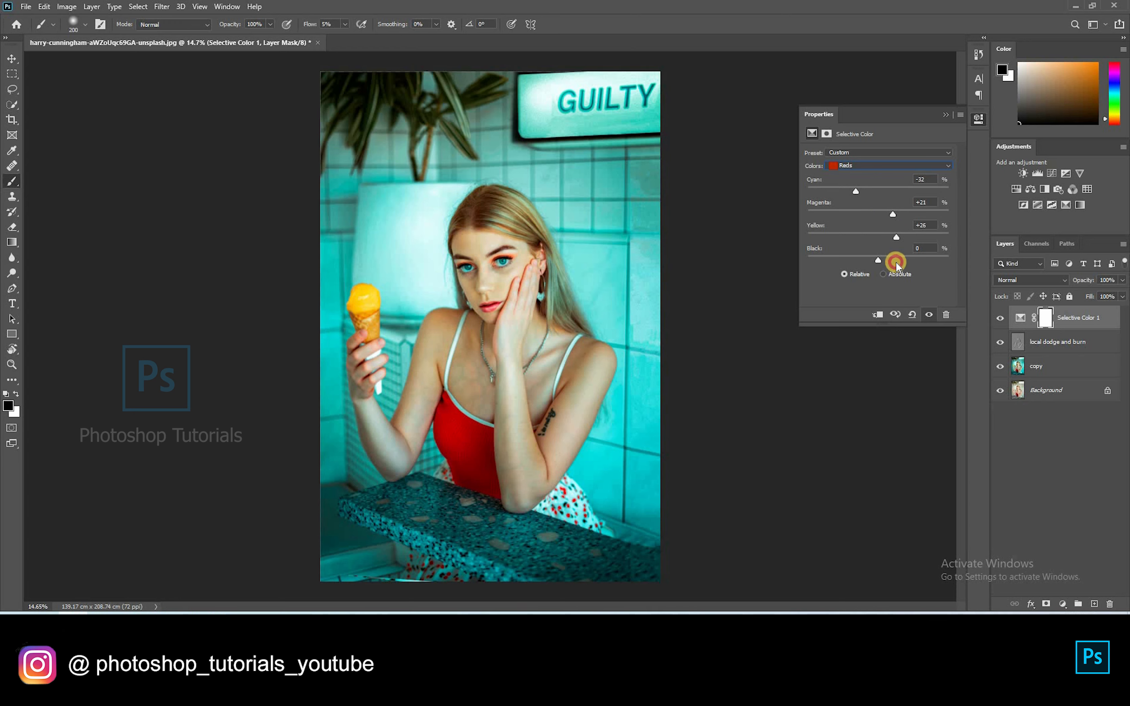
pyautogui.click(881, 260)
# Set the Selective Color Yellows to Cyan -45, Magenta -18 and Black +21, reduce Yellow, and compare the photo without the adjustment
pyautogui.click(855, 165)
pyautogui.click(853, 185)
pyautogui.moveTo(870, 215)
pyautogui.mouseDown()
pyautogui.moveTo(895, 217)
pyautogui.moveTo(865, 218)
pyautogui.moveTo(873, 236)
pyautogui.mouseUp()
pyautogui.click(893, 264)
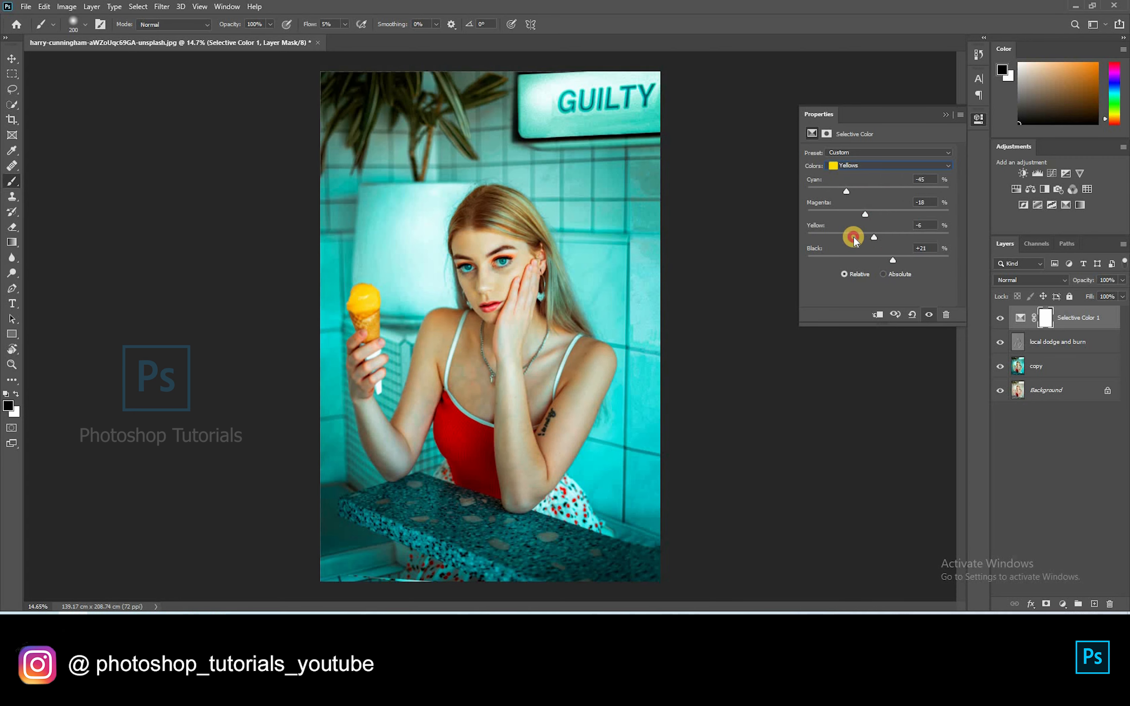
pyautogui.click(945, 116)
pyautogui.click(1002, 318)
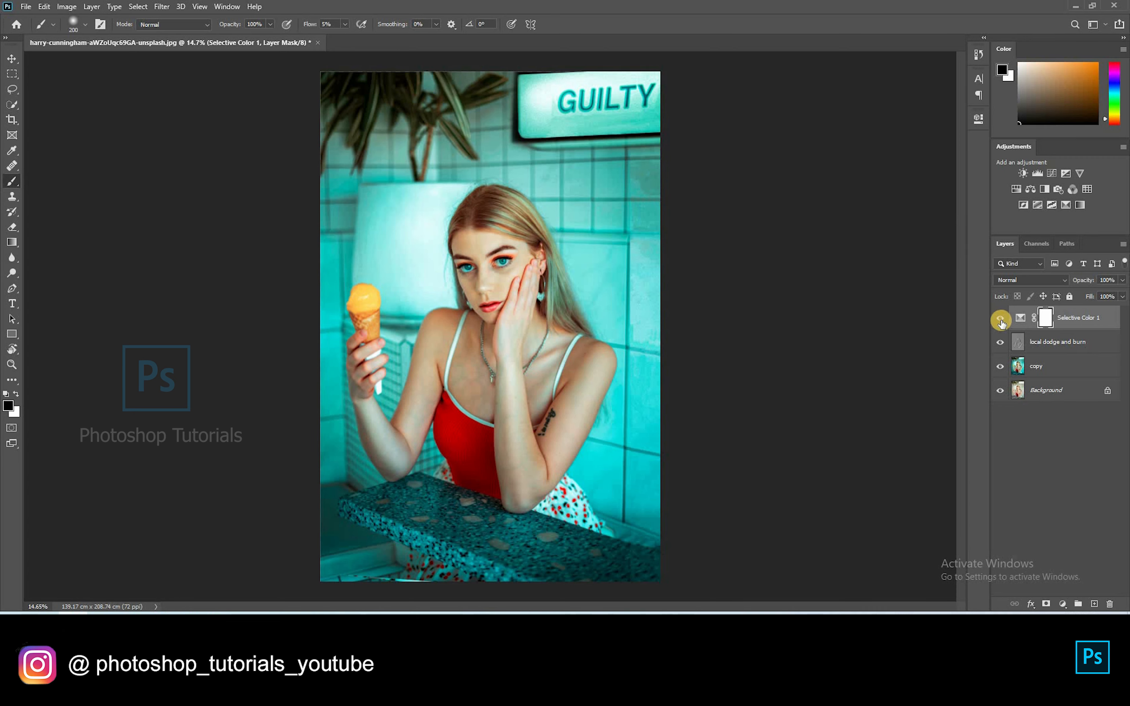
pyautogui.click(1001, 319)
pyautogui.click(1000, 319)
# On the local dodge and burn layer, lighten the tiled wall right of the woman with a 500 px white brush at 11% flow
pyautogui.click(1006, 352)
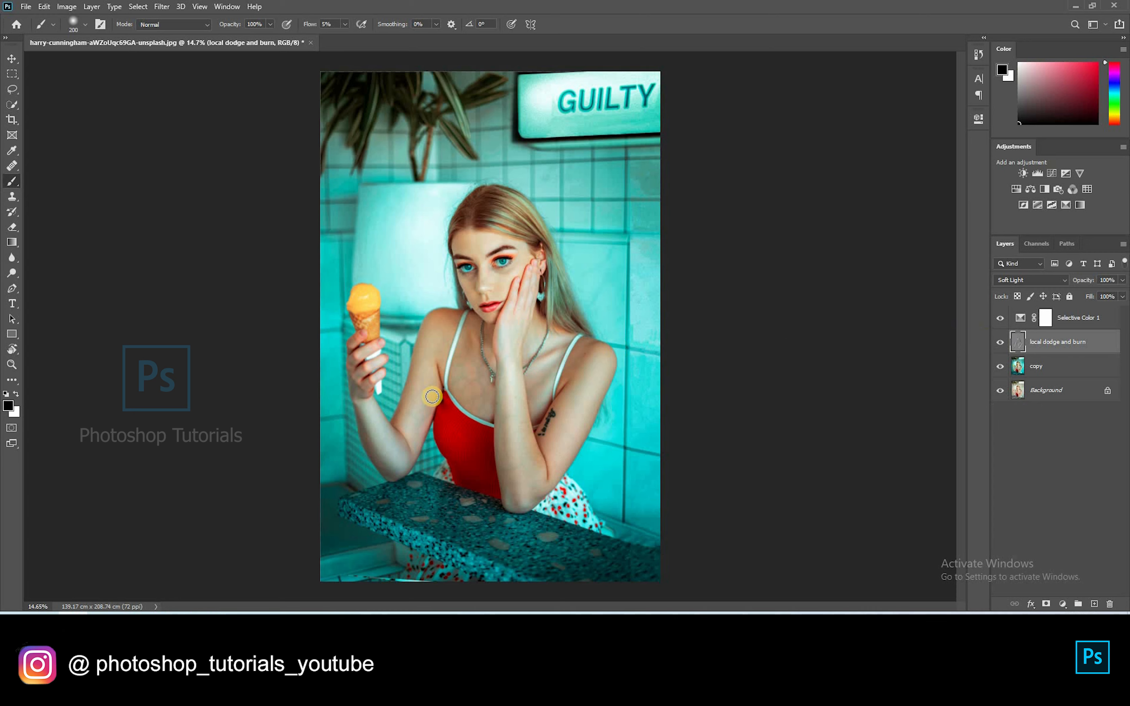
pyautogui.press('x')
pyautogui.click(345, 24)
pyautogui.moveTo(343, 37); pyautogui.dragTo(347, 37)
pyautogui.press(']')
pyautogui.press(']')
pyautogui.press(']')
pyautogui.press(']')
pyautogui.press('[')
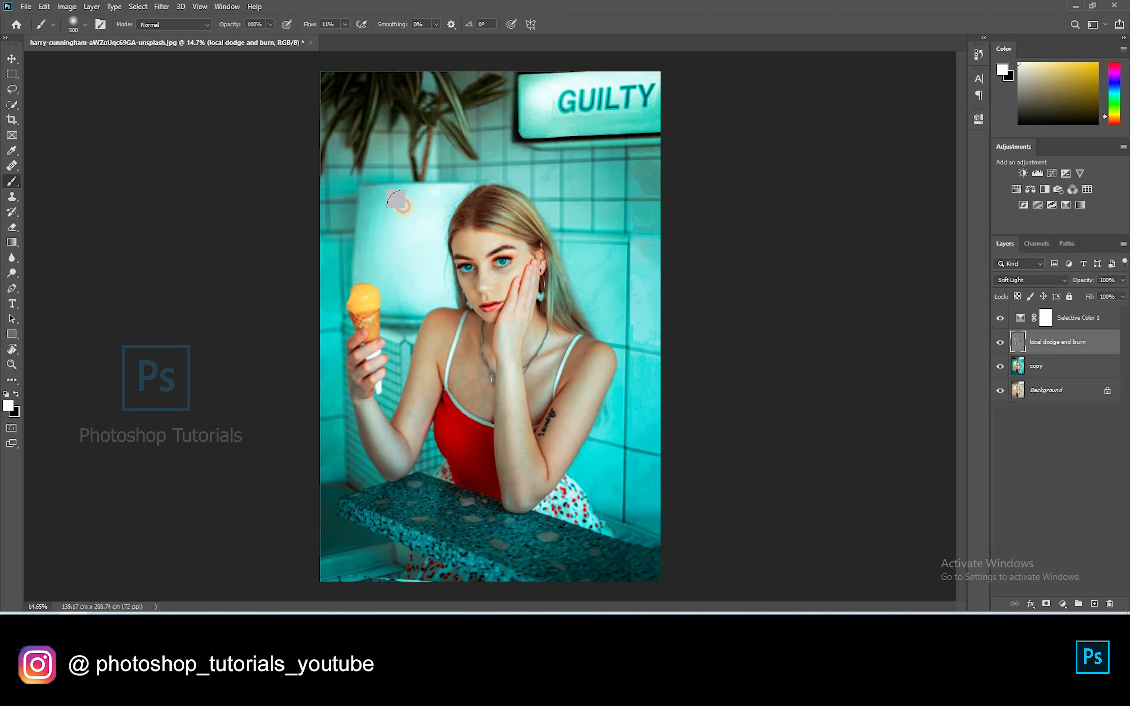
pyautogui.moveTo(639, 196)
pyautogui.mouseDown()
pyautogui.moveTo(656, 163)
pyautogui.moveTo(570, 107)
pyautogui.moveTo(661, 100)
pyautogui.moveTo(546, 111)
pyautogui.moveTo(548, 84)
pyautogui.moveTo(539, 88)
pyautogui.moveTo(555, 112)
pyautogui.moveTo(633, 110)
pyautogui.moveTo(578, 122)
pyautogui.moveTo(644, 324)
pyautogui.moveTo(593, 250)
pyautogui.moveTo(584, 302)
pyautogui.moveTo(605, 338)
pyautogui.moveTo(606, 425)
pyautogui.moveTo(627, 396)
pyautogui.moveTo(638, 429)
pyautogui.moveTo(652, 421)
pyautogui.moveTo(646, 500)
pyautogui.moveTo(640, 512)
pyautogui.moveTo(601, 483)
pyautogui.moveTo(589, 447)
pyautogui.moveTo(603, 513)
pyautogui.moveTo(459, 488)
pyautogui.moveTo(553, 567)
pyautogui.moveTo(663, 589)
pyautogui.moveTo(562, 525)
pyautogui.moveTo(612, 599)
pyautogui.moveTo(467, 566)
pyautogui.moveTo(422, 529)
pyautogui.moveTo(547, 592)
pyautogui.mouseUp()
# Lighten the wall along the photo's left edge and across toward the sign with a white brush of about 400 px
pyautogui.press(']')
pyautogui.press('[')
pyautogui.press('[')
pyautogui.press('[')
pyautogui.press('[')
pyautogui.press('[')
pyautogui.press(']')
pyautogui.press(']')
pyautogui.press(']')
pyautogui.press(']')
pyautogui.moveTo(322, 351); pyautogui.dragTo(322, 472)
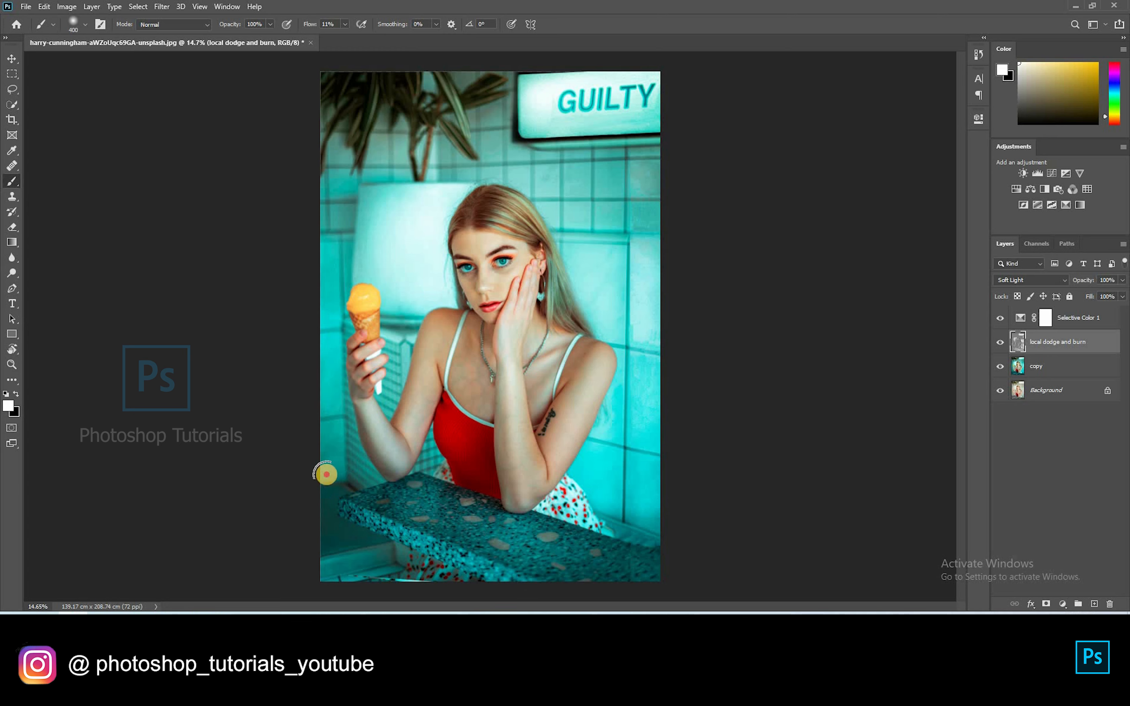
pyautogui.moveTo(322, 258)
pyautogui.mouseDown()
pyautogui.moveTo(362, 189)
pyautogui.moveTo(341, 151)
pyautogui.moveTo(346, 207)
pyautogui.moveTo(380, 136)
pyautogui.moveTo(430, 167)
pyautogui.moveTo(496, 143)
pyautogui.moveTo(559, 158)
pyautogui.mouseUp()
# Switch the large brush to black and darken the photo's lower-left corner around the counter
pyautogui.press(']')
pyautogui.press(']')
pyautogui.press('[')
pyautogui.press('[')
pyautogui.press('[')
pyautogui.press('x')
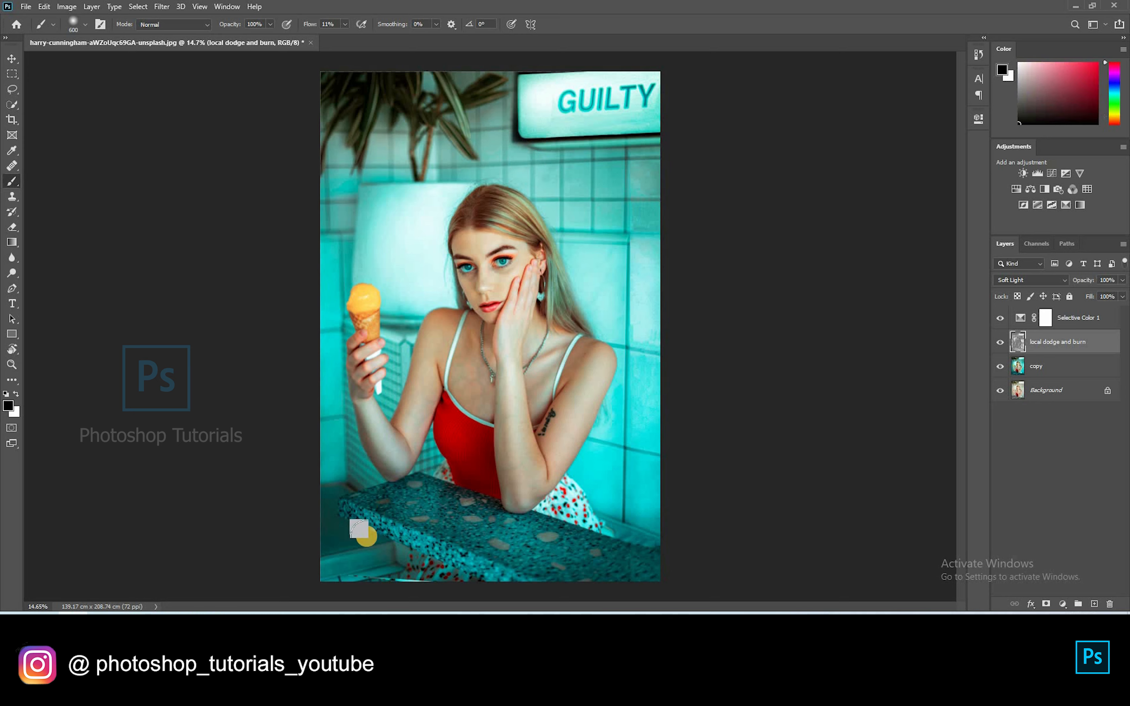
pyautogui.moveTo(364, 533)
pyautogui.mouseDown()
pyautogui.moveTo(387, 561)
pyautogui.moveTo(303, 580)
pyautogui.moveTo(395, 547)
pyautogui.moveTo(300, 563)
pyautogui.moveTo(379, 528)
pyautogui.mouseUp()
pyautogui.press(']')
pyautogui.press(']')
pyautogui.moveTo(304, 533); pyautogui.dragTo(327, 490)
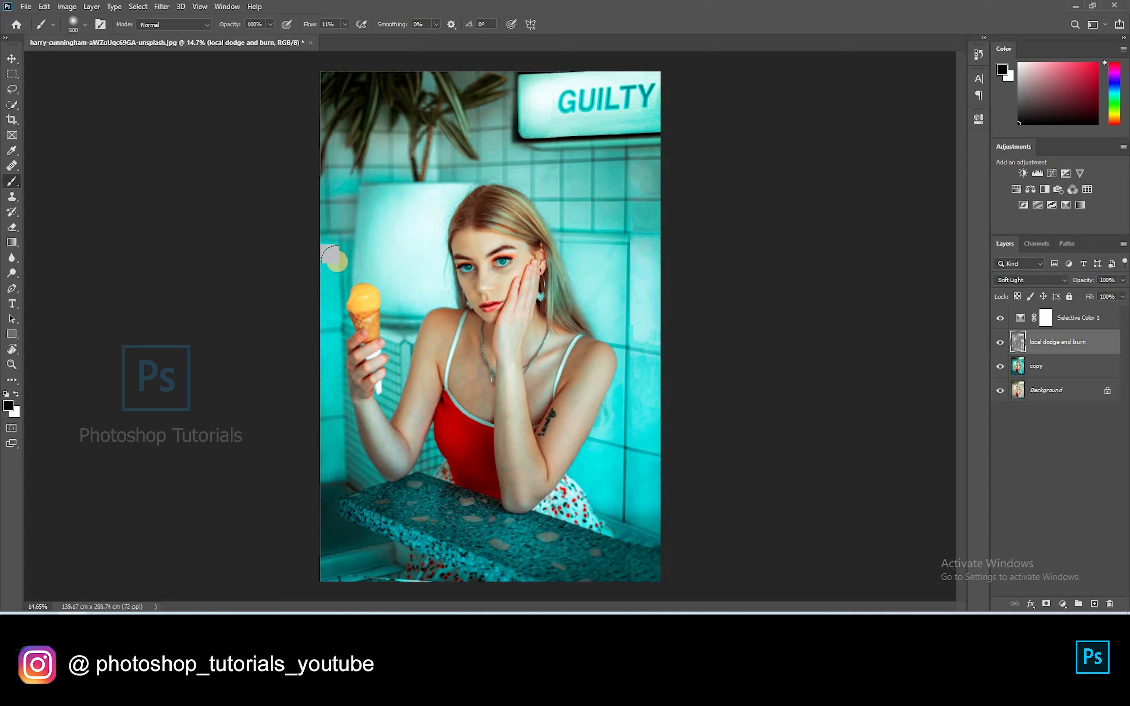
# Darken the wall from the photo's left edge, past the plant, to below the sign with a black brush of about 500 px
pyautogui.moveTo(349, 202); pyautogui.dragTo(342, 222)
pyautogui.press('[')
pyautogui.press(']')
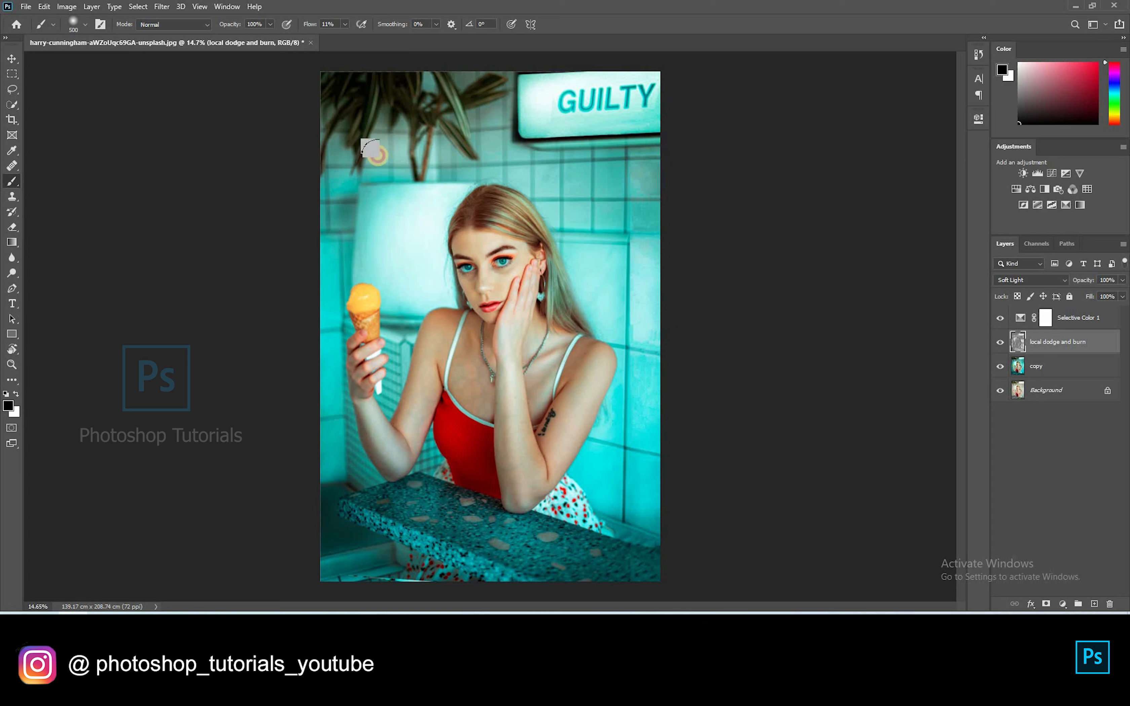
pyautogui.moveTo(383, 166)
pyautogui.mouseDown()
pyautogui.moveTo(401, 146)
pyautogui.moveTo(408, 176)
pyautogui.moveTo(422, 135)
pyautogui.moveTo(432, 180)
pyautogui.moveTo(421, 64)
pyautogui.moveTo(438, 106)
pyautogui.moveTo(462, 59)
pyautogui.moveTo(488, 79)
pyautogui.moveTo(499, 162)
pyautogui.moveTo(517, 138)
pyautogui.moveTo(597, 181)
pyautogui.mouseUp()
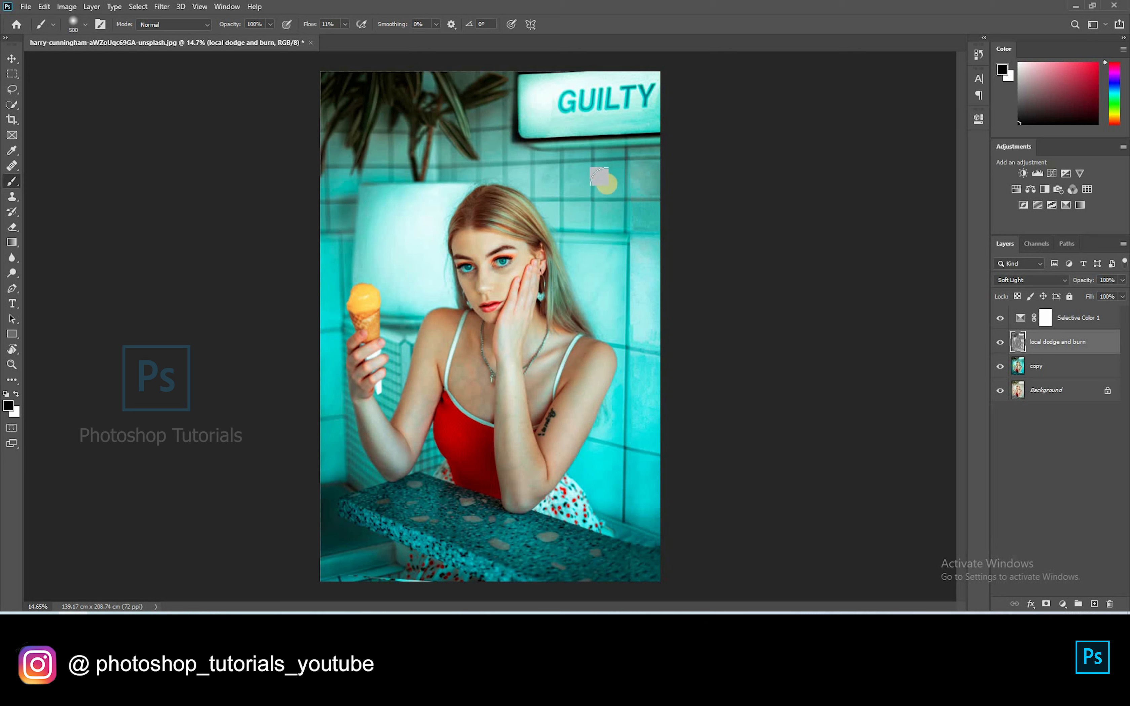
pyautogui.press('[')
pyautogui.moveTo(525, 185); pyautogui.dragTo(571, 235)
# Enlarge the black brush to about 600 px and darken the tiled wall right of the woman's hair and shoulder
pyautogui.press(']')
pyautogui.press(']')
pyautogui.press(']')
pyautogui.moveTo(619, 302)
pyautogui.mouseDown()
pyautogui.moveTo(659, 289)
pyautogui.moveTo(645, 249)
pyautogui.moveTo(636, 345)
pyautogui.mouseUp()
pyautogui.press(']')
pyautogui.moveTo(599, 282); pyautogui.dragTo(593, 313)
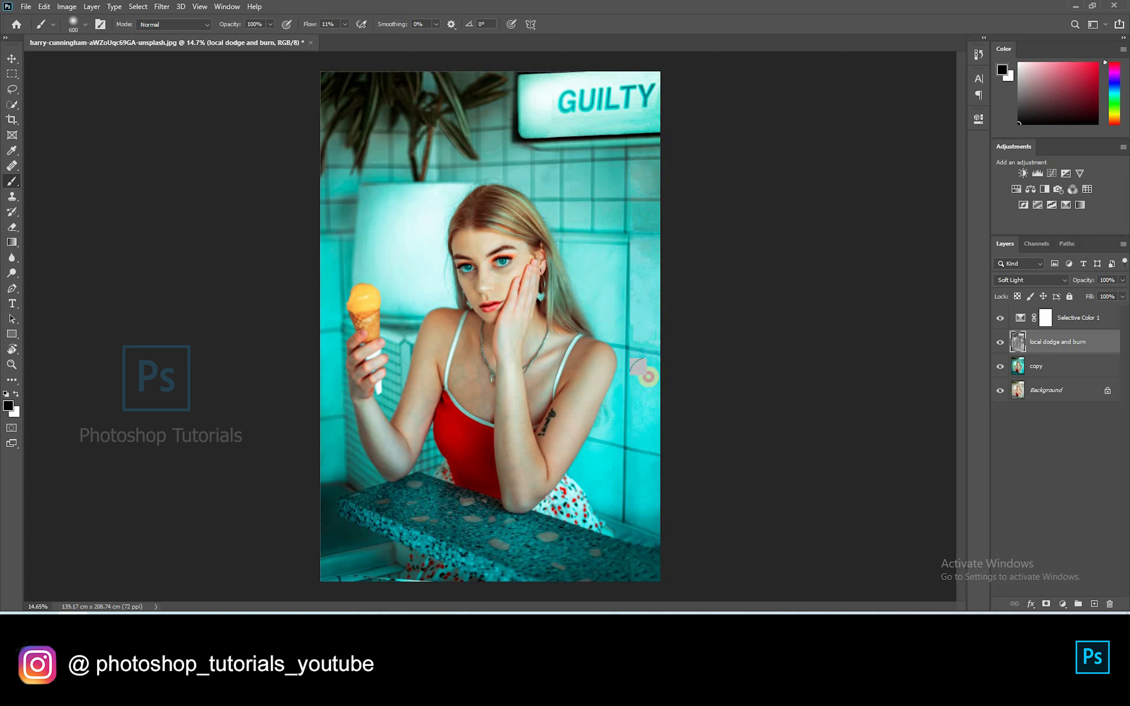
# Darken the photo's lower-right corner around the counter and dab the woman's chest with a 400 px black brush
pyautogui.click(624, 519)
pyautogui.press(']')
pyautogui.press(']')
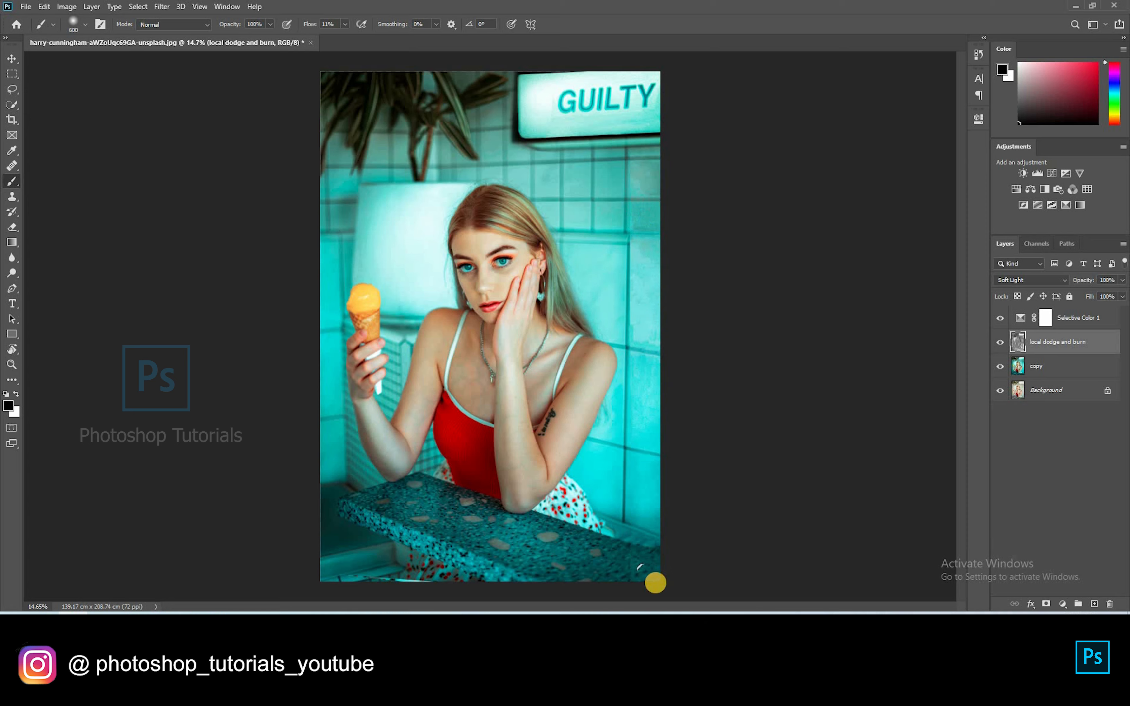
pyautogui.moveTo(627, 576); pyautogui.dragTo(662, 566)
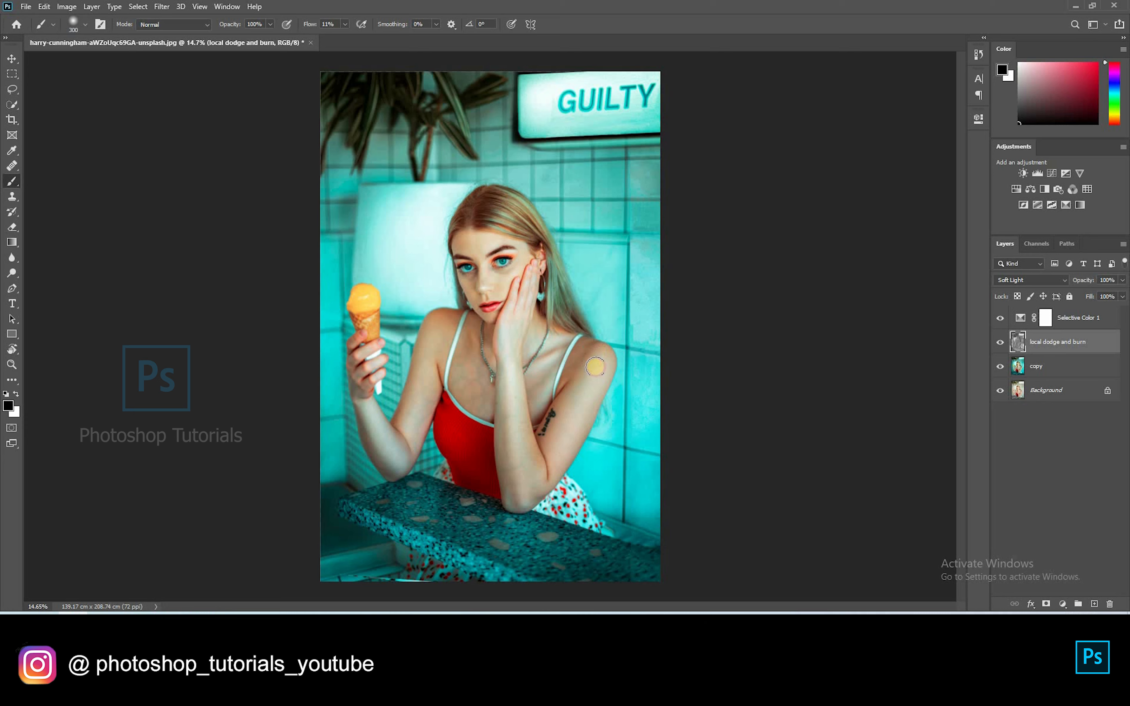
pyautogui.press(']')
pyautogui.click(534, 348)
# Compare the photo with and without the local dodge and burn layer, deselect the layers, and compare against the original Background
pyautogui.click(1000, 345)
pyautogui.click(1000, 346)
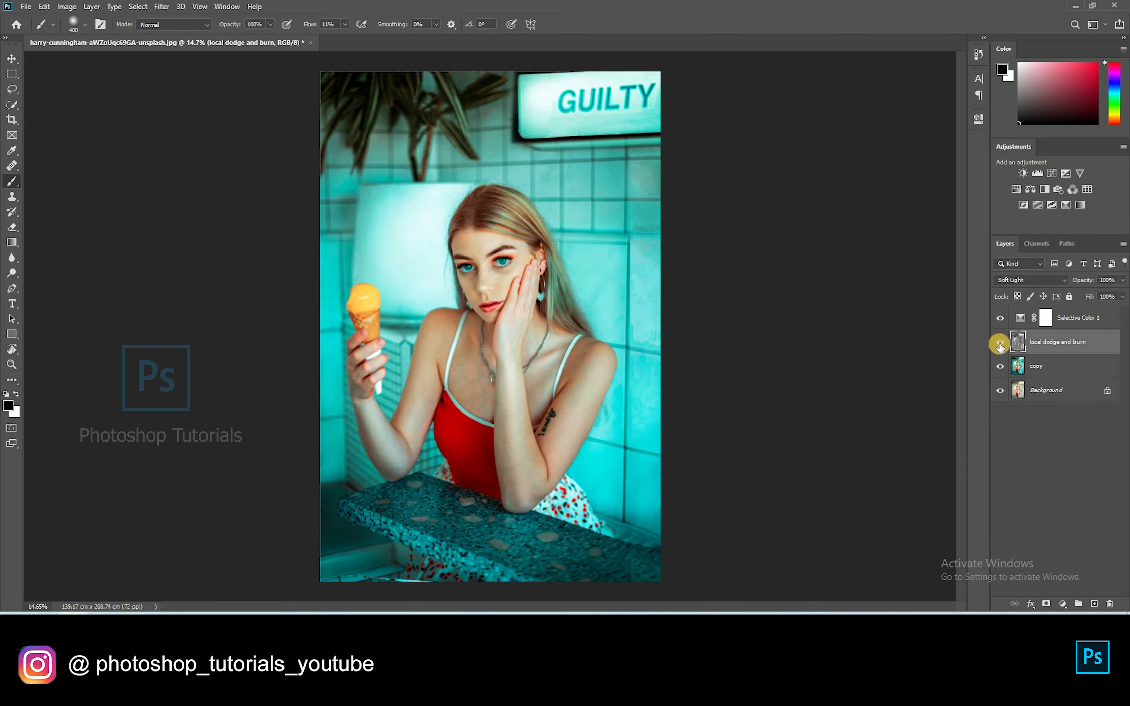
pyautogui.click(1000, 346)
pyautogui.click(1000, 345)
pyautogui.click(1053, 441)
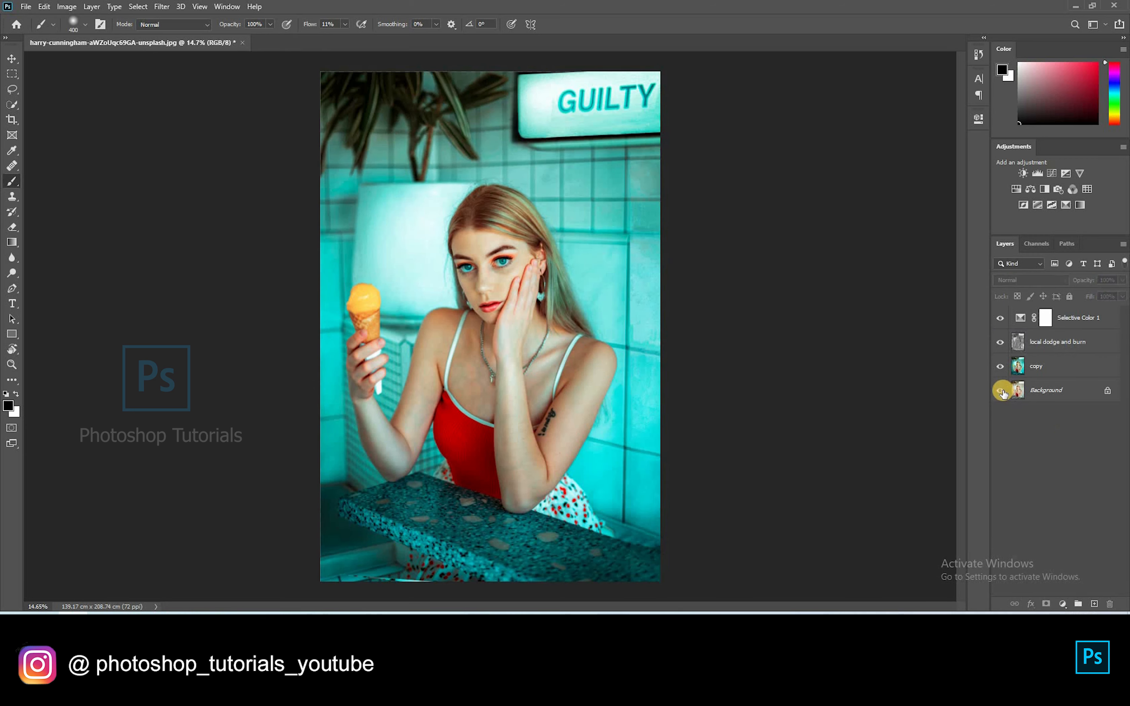
pyautogui.keyDown('alt'); pyautogui.click(1003, 392); pyautogui.keyUp('alt')
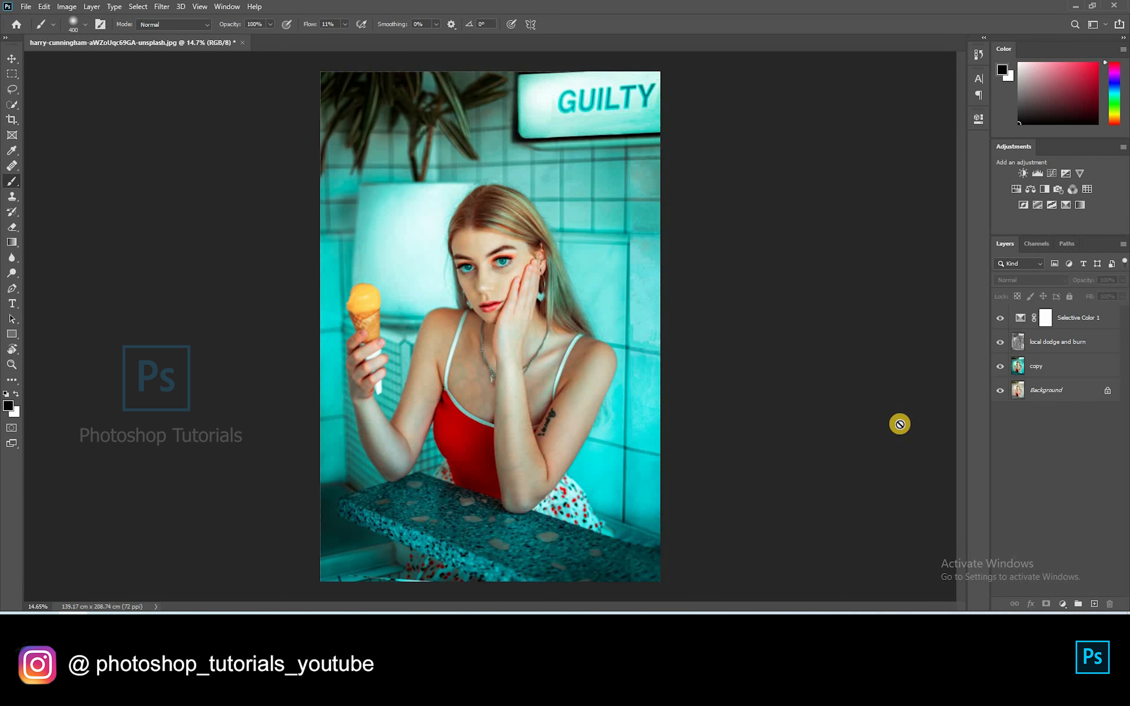